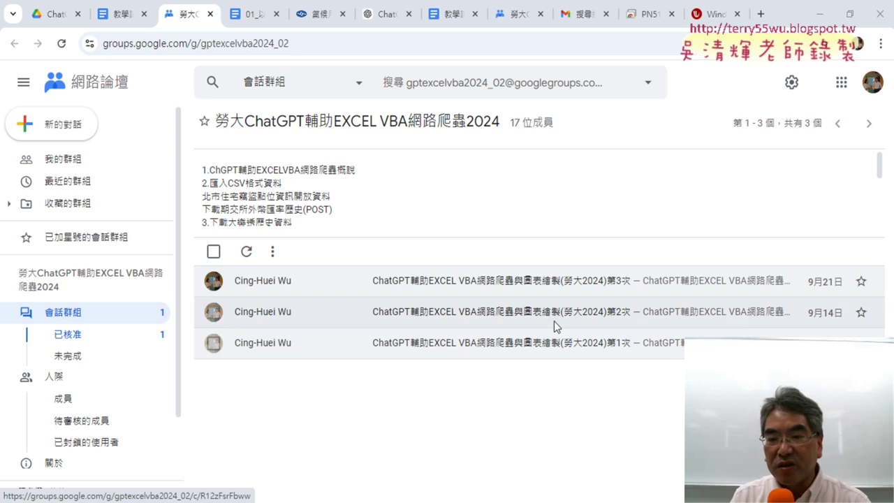
- Open the 第2次 class post, preview its YouTube playlist, then return to the conversation list
{"action": "left_click", "coordinate": [553, 319]}
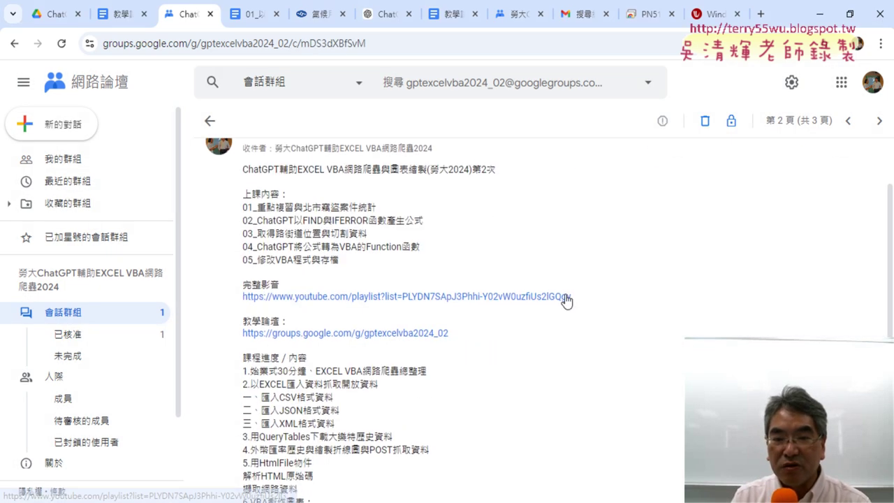
{"action": "left_click", "coordinate": [565, 296]}
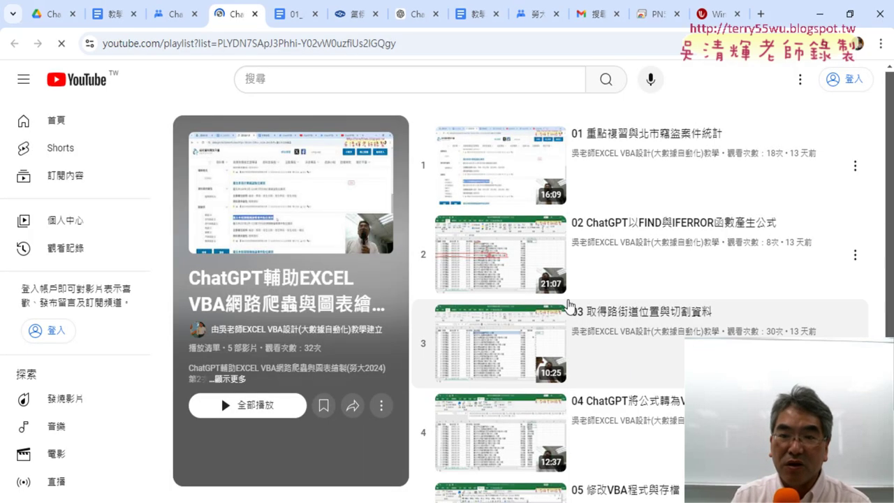
{"action": "left_click", "coordinate": [255, 14]}
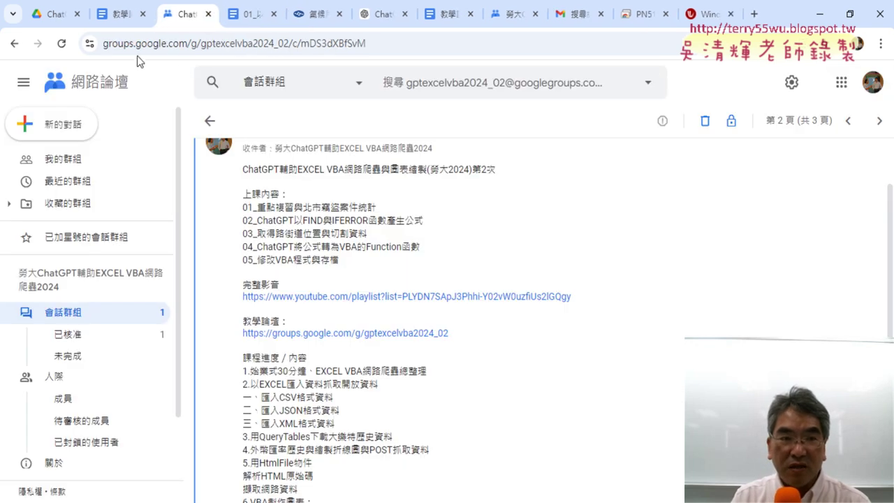
{"action": "left_click", "coordinate": [15, 44]}
- Open the 第3次 class post and view its five-video playlist before returning to the post
{"action": "left_click", "coordinate": [521, 281]}
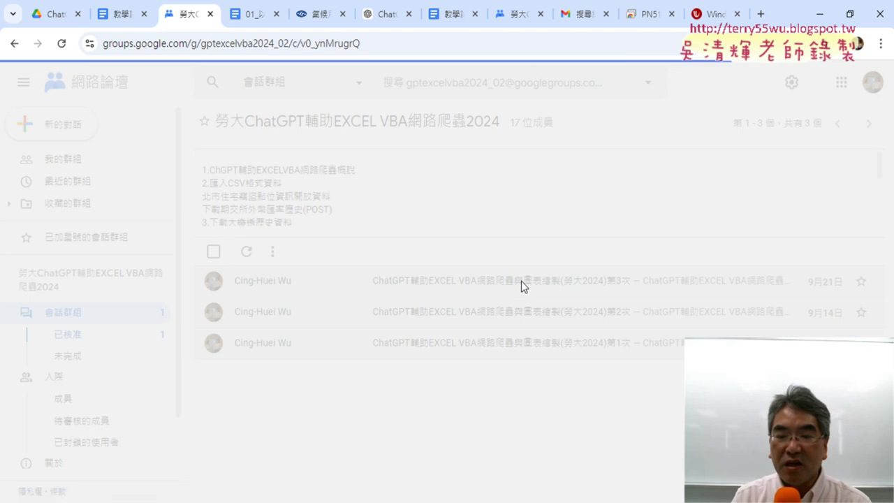
{"action": "left_click", "coordinate": [482, 363]}
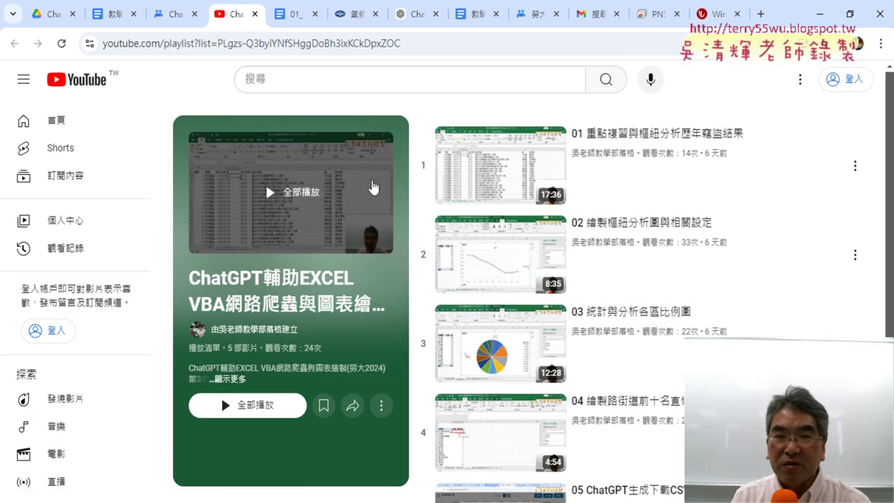
{"action": "scroll", "coordinate": [824, 314], "scroll_direction": "down", "scroll_amount": 2}
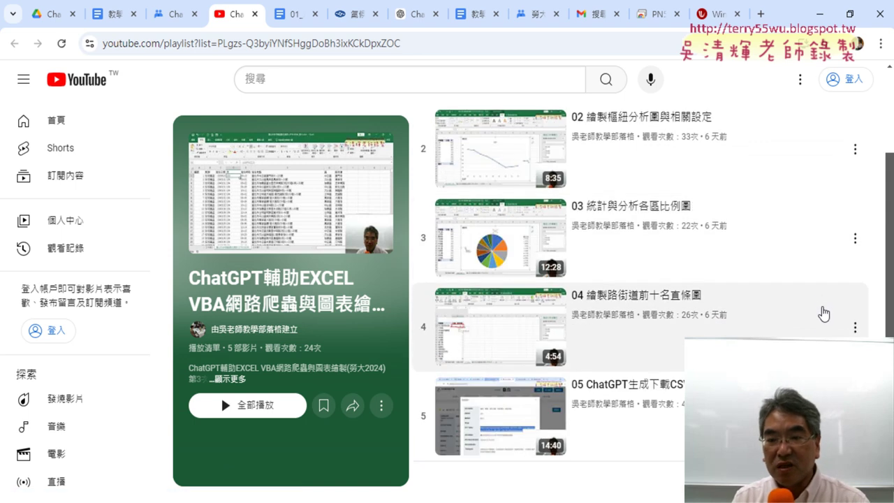
{"action": "left_click", "coordinate": [170, 14]}
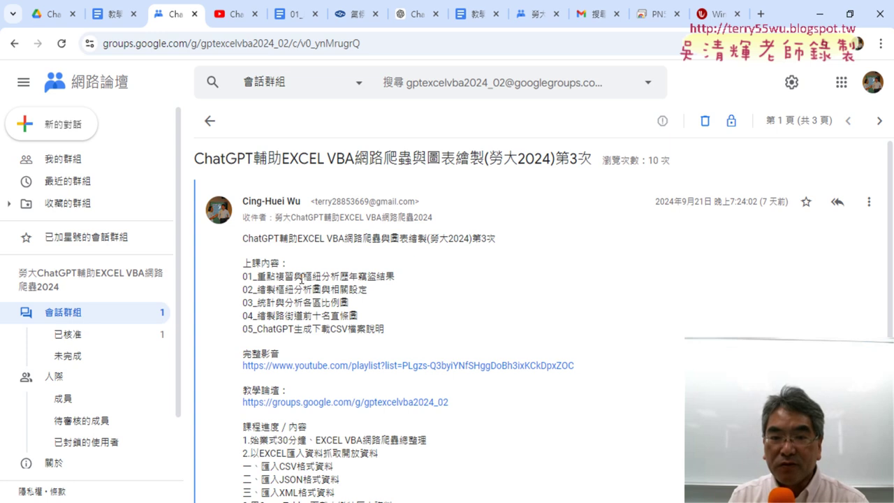
{"action": "left_click_drag", "start_coordinate": [304, 276], "coordinate": [402, 279]}
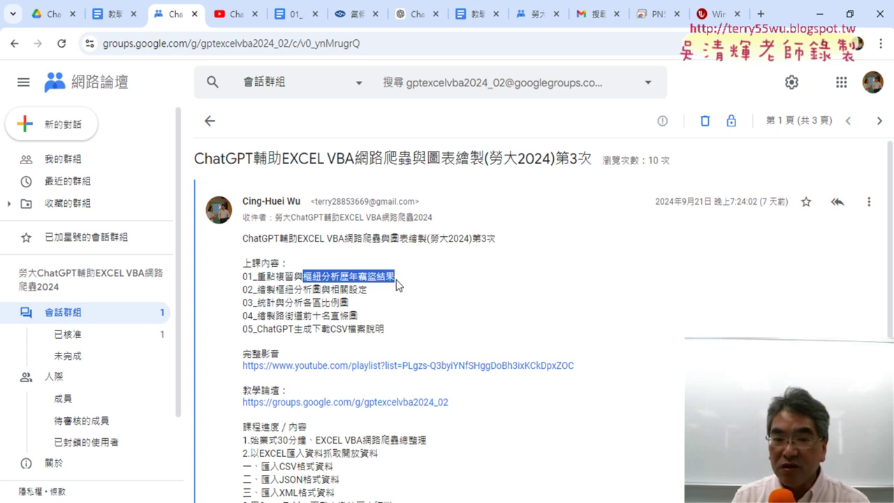
{"action": "left_click", "coordinate": [318, 291]}
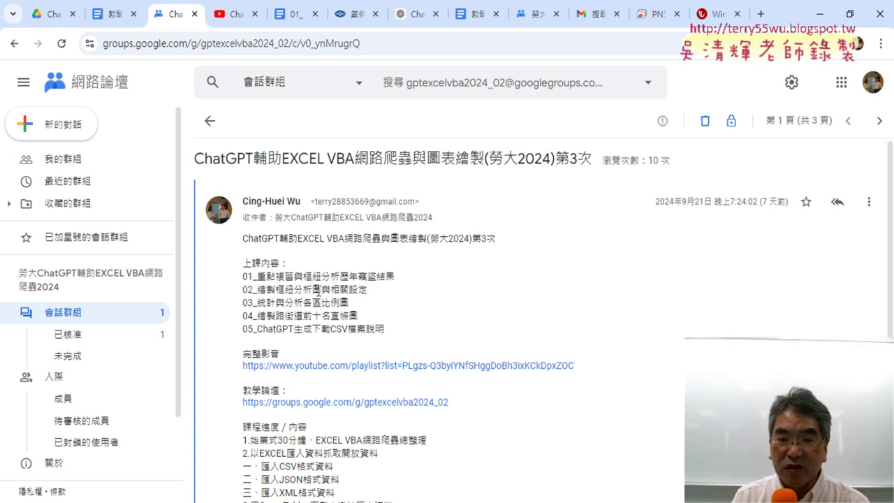
{"action": "mouse_move", "coordinate": [319, 291]}
{"action": "left_mouse_down"}
{"action": "mouse_move", "coordinate": [278, 297]}
{"action": "mouse_move", "coordinate": [341, 277]}
{"action": "left_mouse_up"}
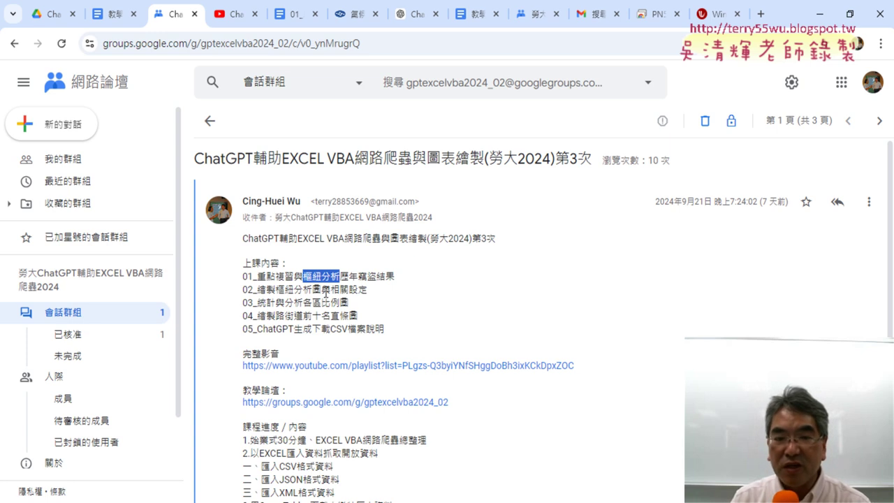
{"action": "left_click_drag", "start_coordinate": [322, 289], "coordinate": [276, 290]}
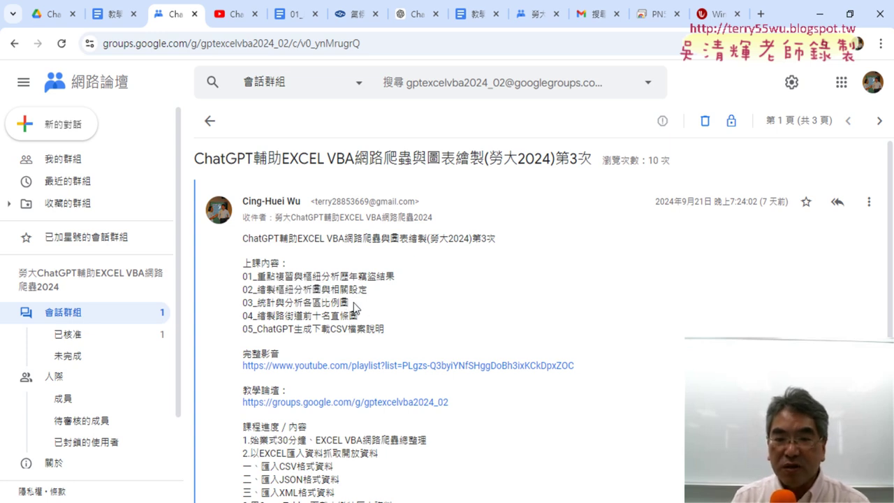
{"action": "left_click_drag", "start_coordinate": [348, 303], "coordinate": [322, 304]}
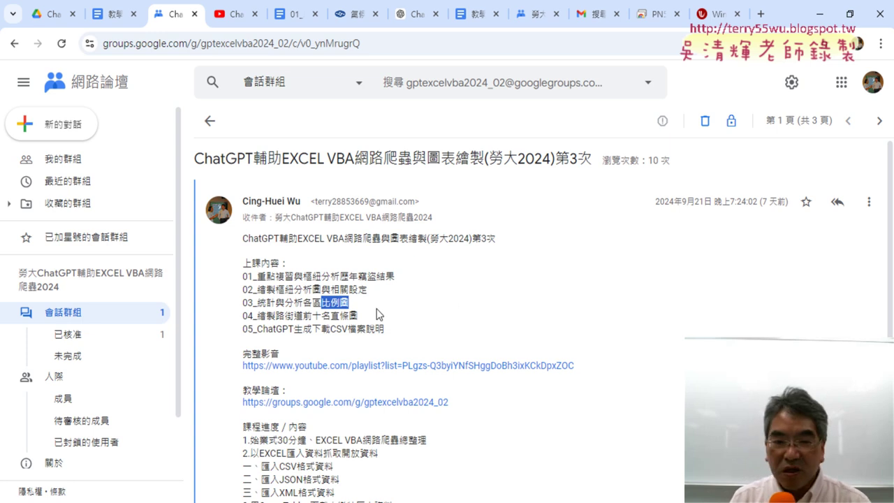
{"action": "left_click_drag", "start_coordinate": [358, 315], "coordinate": [302, 315]}
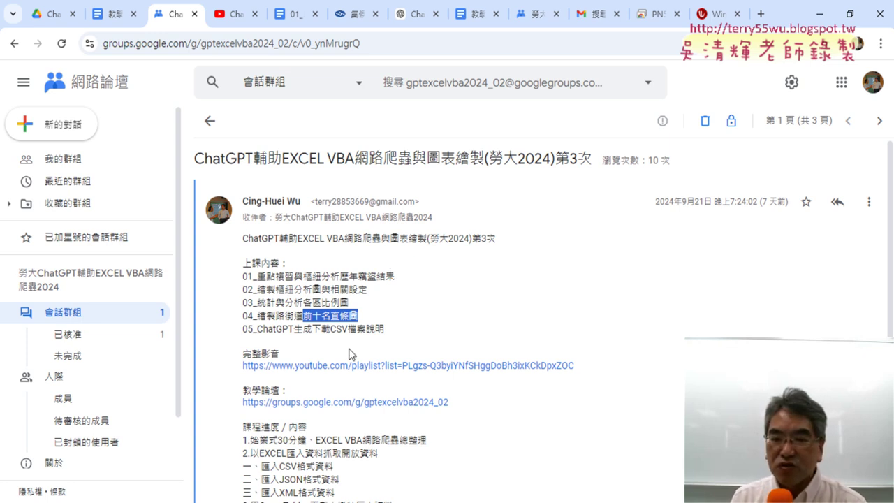
- In the burglary workbook, inspect column D (年) and its =LEFT(C2,3) formula in D2
{"action": "key", "text": "alt+Tab"}
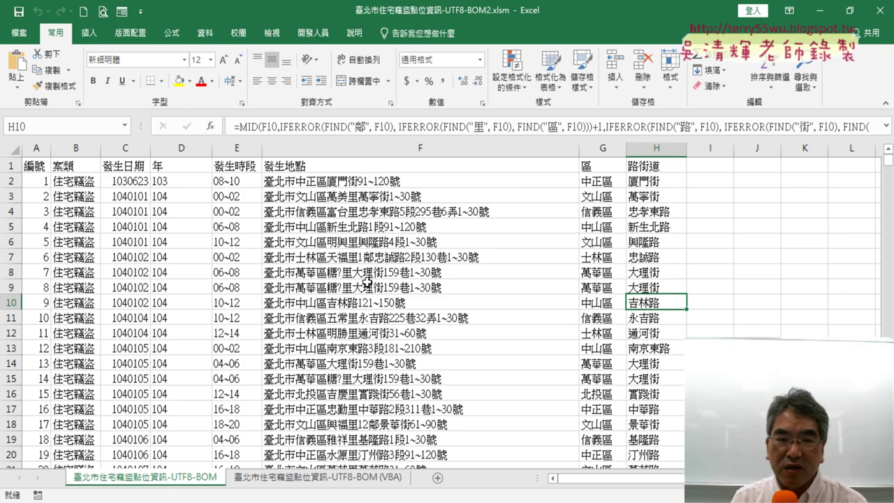
{"action": "left_click", "coordinate": [182, 145]}
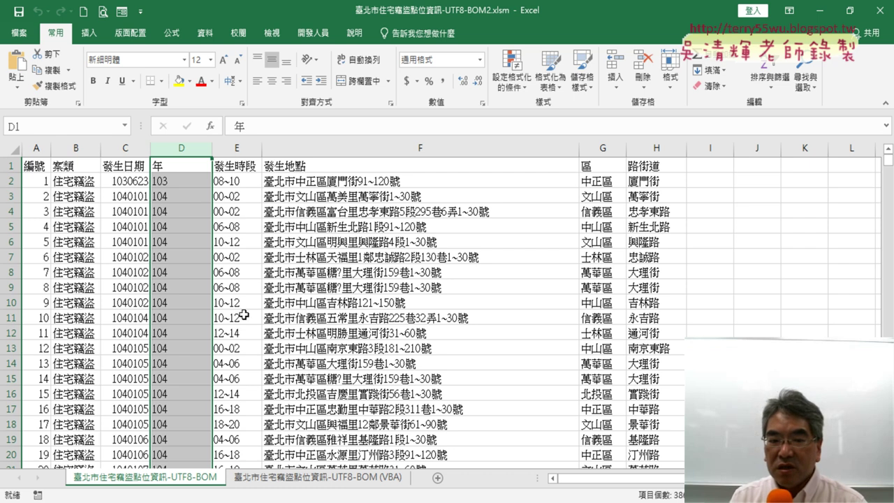
{"action": "left_click", "coordinate": [175, 165]}
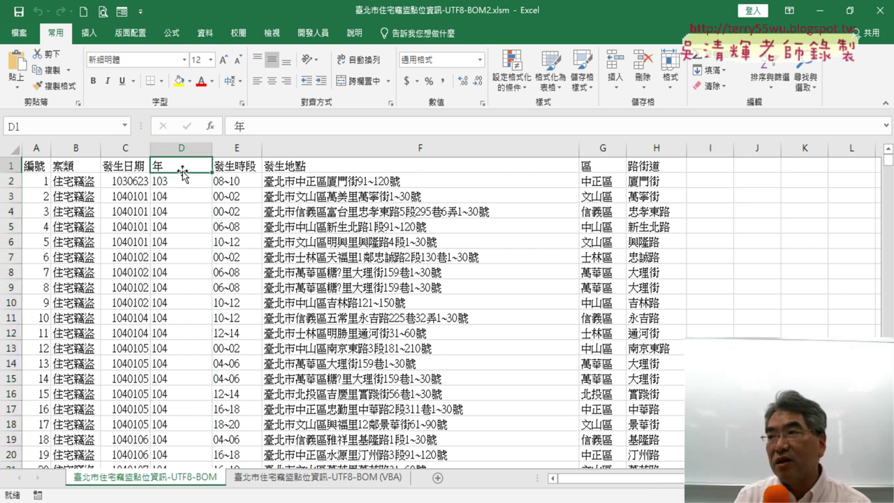
{"action": "left_click", "coordinate": [179, 183]}
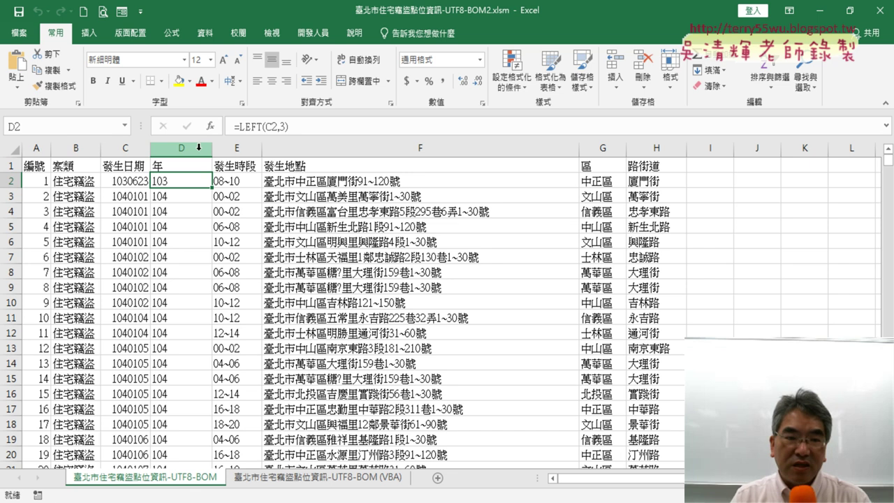
{"action": "left_click", "coordinate": [199, 147]}
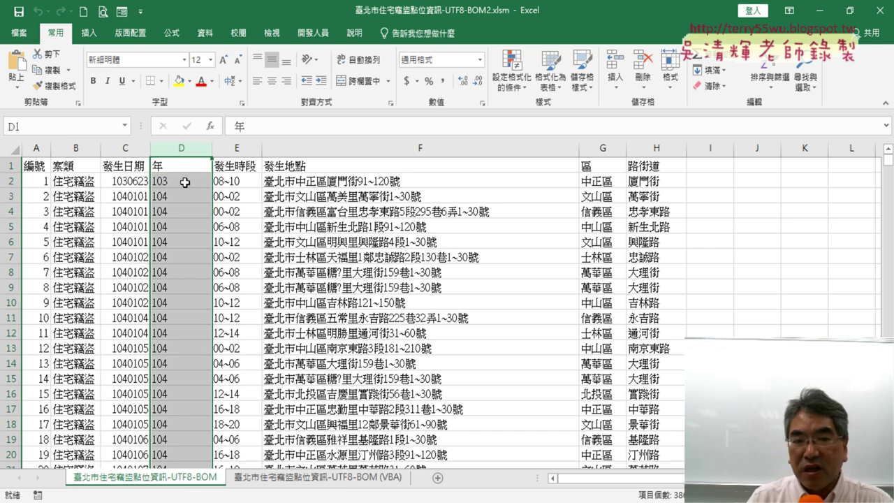
{"action": "left_click", "coordinate": [180, 182]}
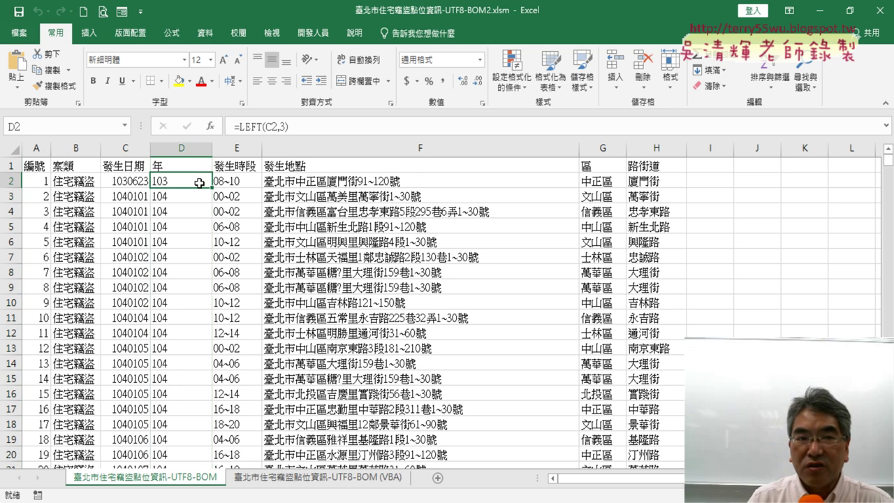
{"action": "left_click", "coordinate": [89, 34]}
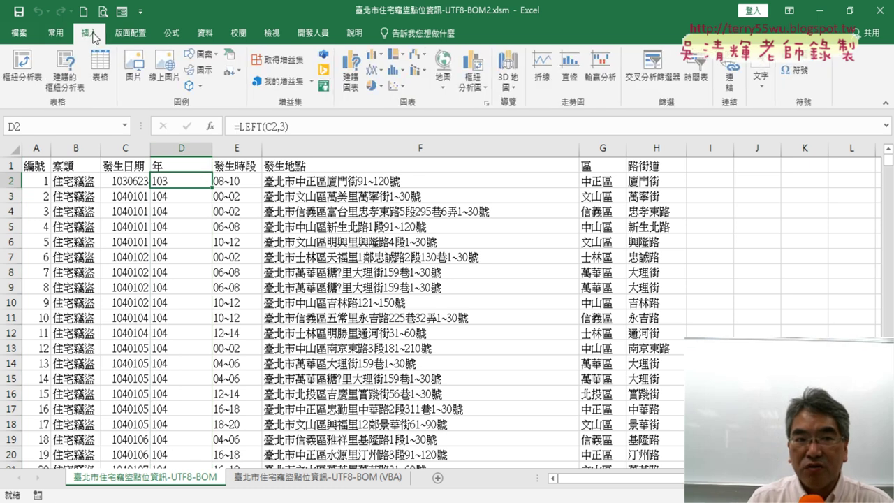
{"action": "left_click", "coordinate": [24, 77]}
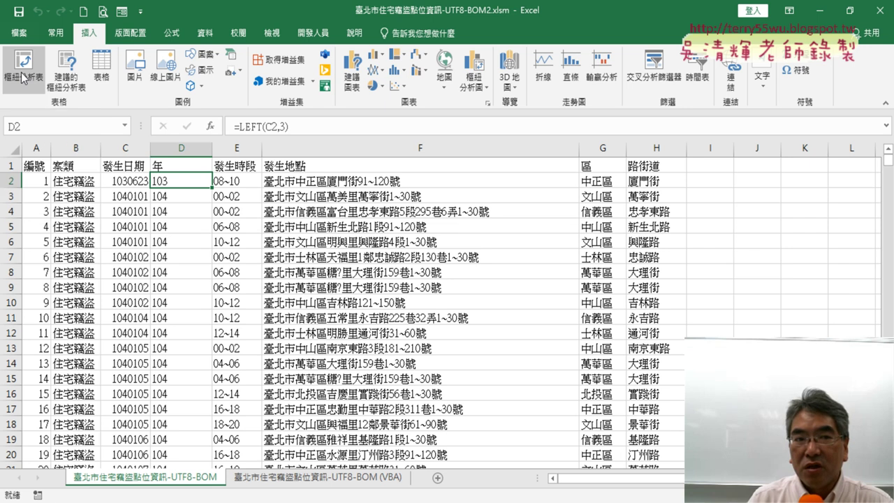
{"action": "left_click", "coordinate": [712, 162]}
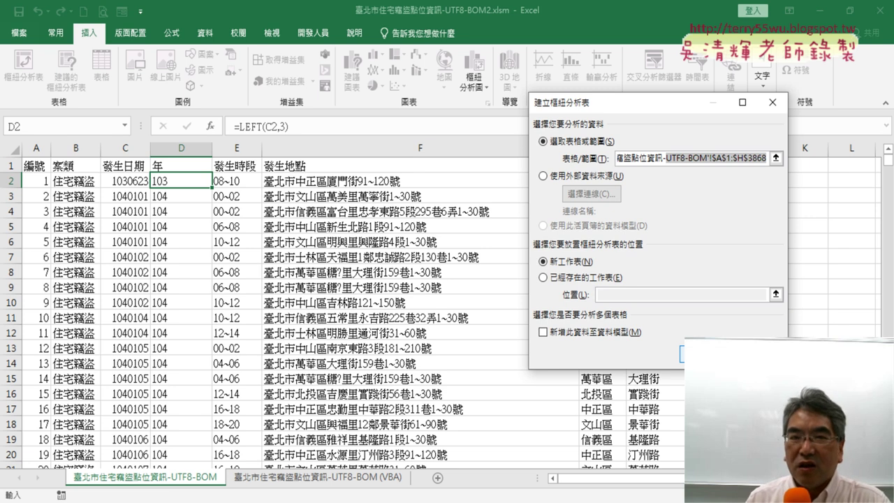
{"action": "key", "text": "Escape"}
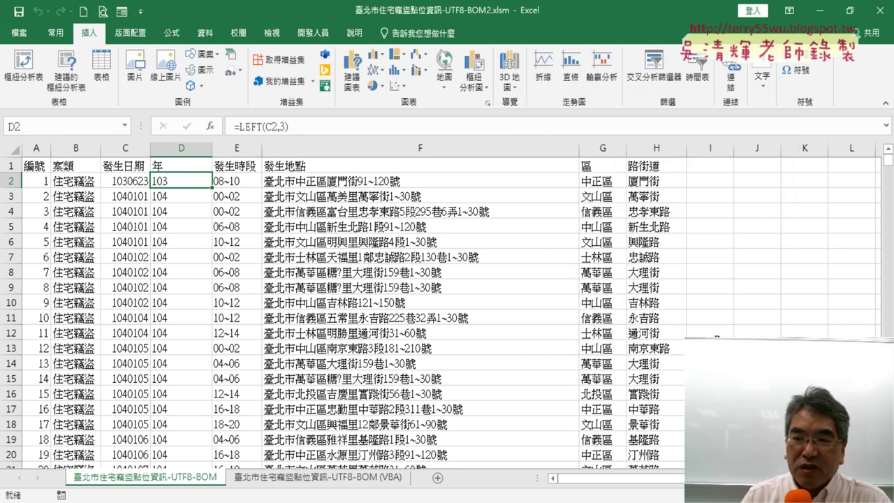
- Review 錄製巨集 and 以相對位置錄製 on the 開發人員 tab, then switch back to the browser
{"action": "left_click", "coordinate": [321, 35]}
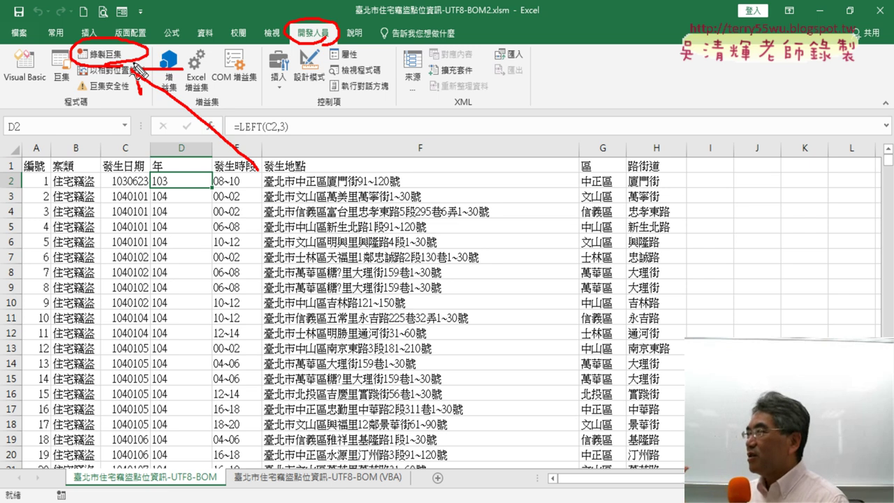
{"action": "key", "text": "Escape"}
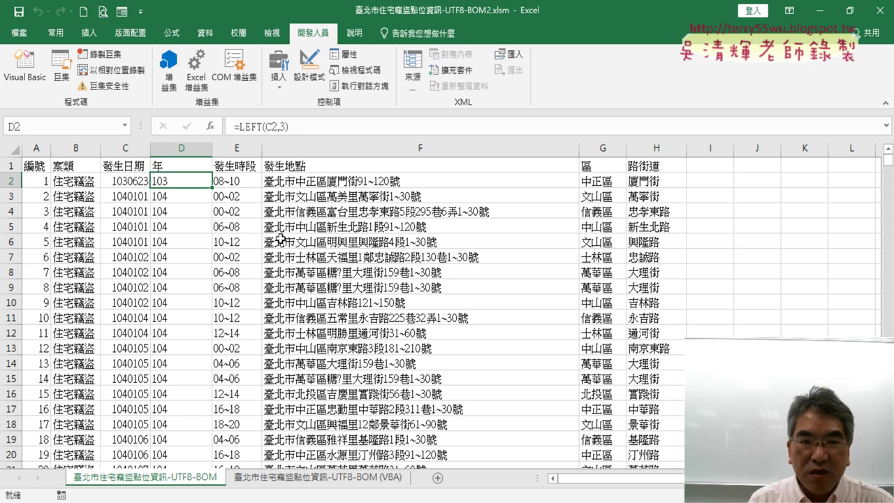
{"action": "key", "text": "alt+Tab"}
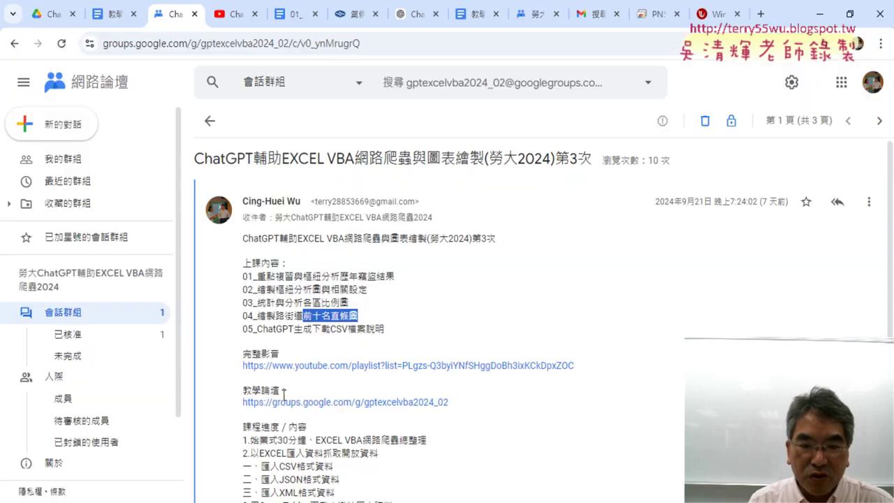
- Highlight ChatGPT生成 and 下載CSV檔案 in the lesson 05 title, then go to the lesson document
{"action": "left_click_drag", "start_coordinate": [384, 329], "coordinate": [281, 333]}
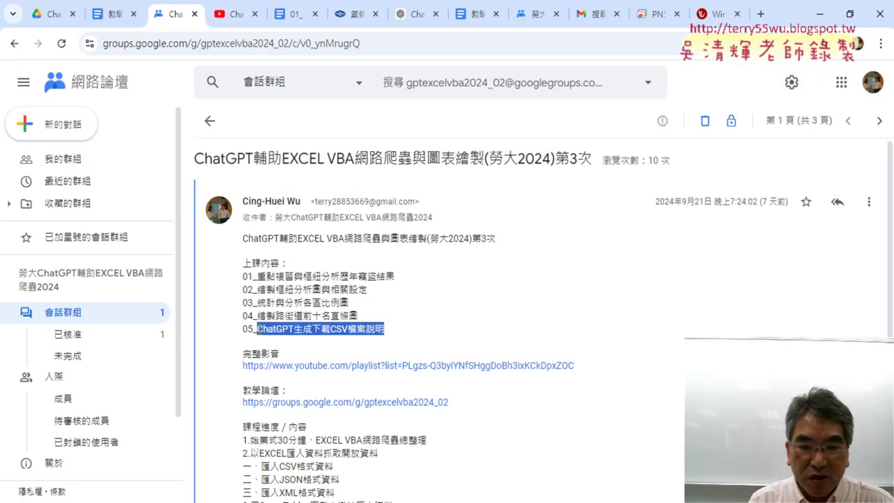
{"action": "left_click", "coordinate": [354, 346]}
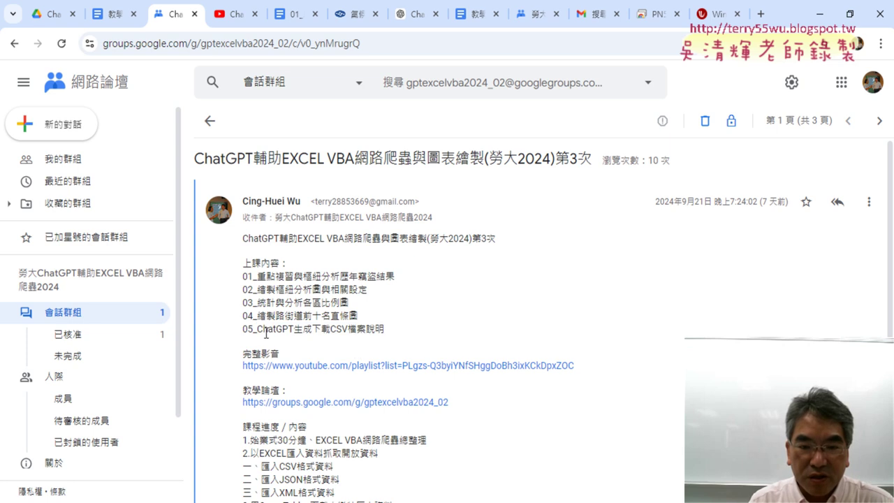
{"action": "left_click_drag", "start_coordinate": [257, 331], "coordinate": [310, 332]}
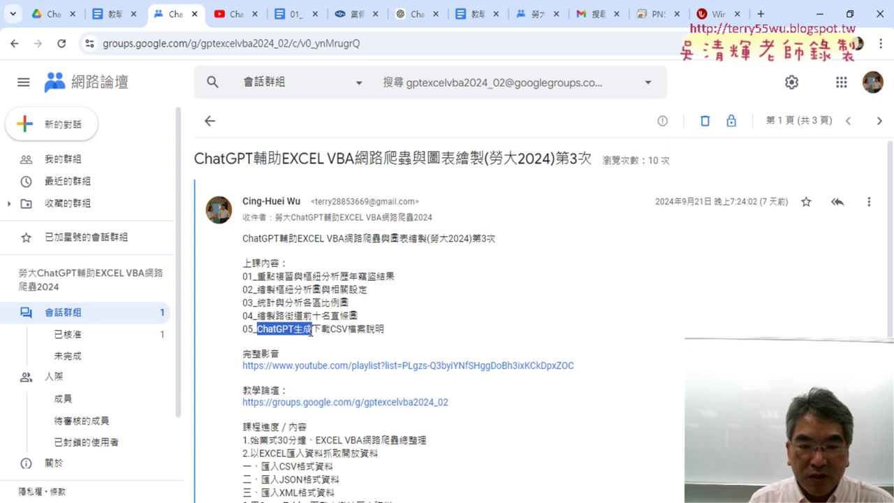
{"action": "left_click", "coordinate": [320, 334]}
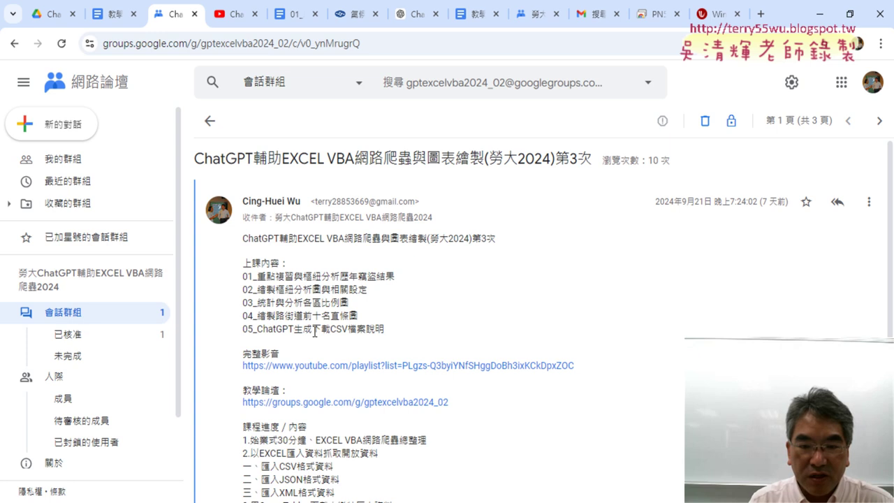
{"action": "left_click_drag", "start_coordinate": [312, 332], "coordinate": [363, 334]}
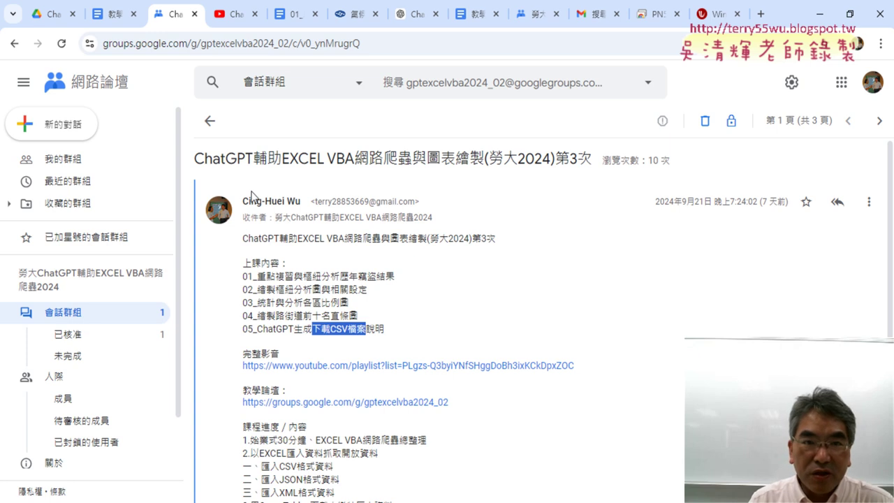
{"action": "left_click", "coordinate": [303, 19]}
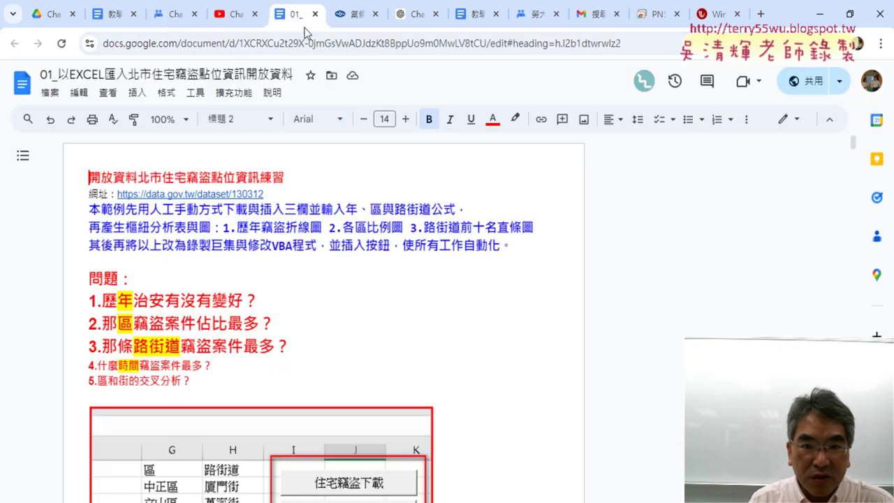
- Follow the document's link to the data.gov.tw burglary dataset and view its CSV resource details
{"action": "left_click", "coordinate": [219, 193]}
{"action": "left_click", "coordinate": [224, 214]}
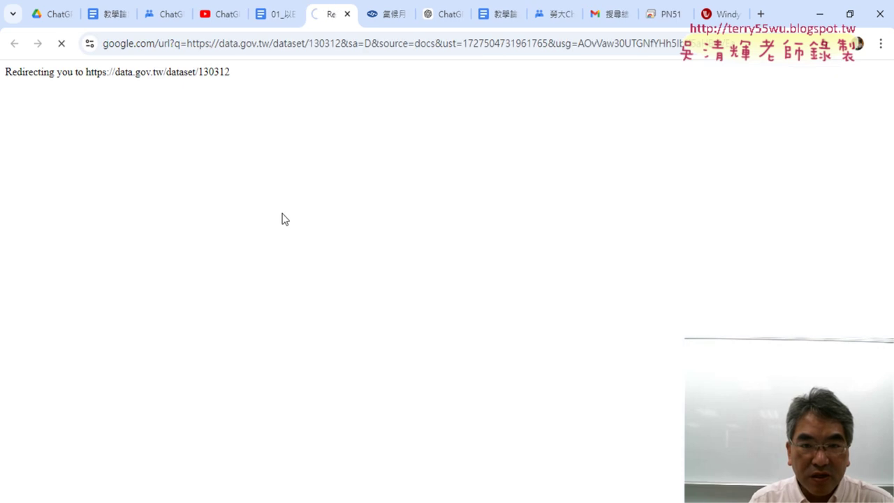
{"action": "scroll", "coordinate": [288, 219], "scroll_direction": "down", "scroll_amount": 3}
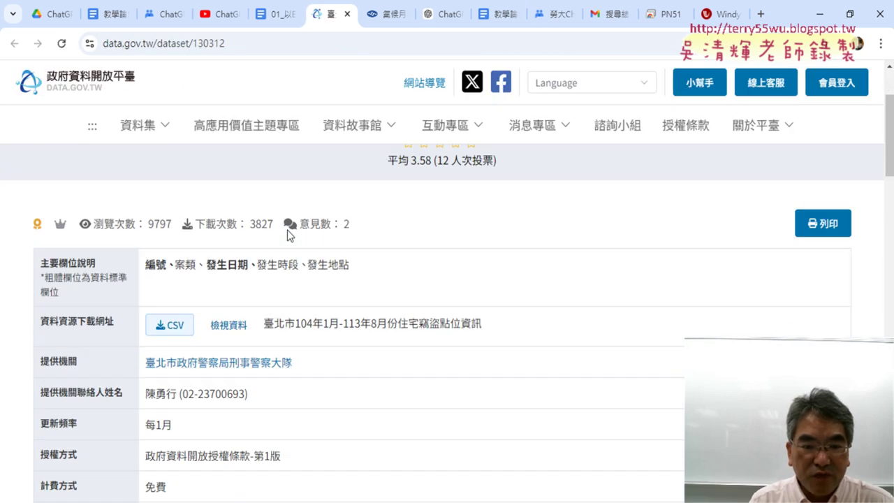
{"action": "left_click", "coordinate": [238, 245]}
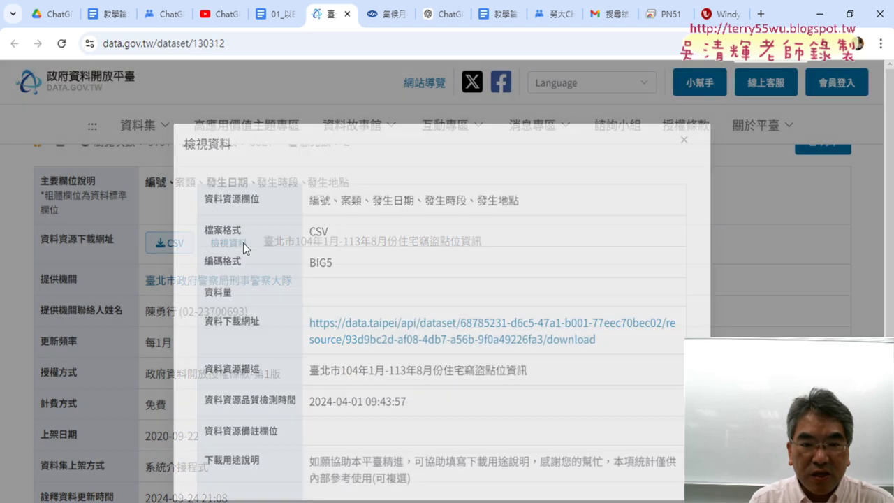
- Mark the CSV download address and file format, then return to the lesson document
{"action": "left_click_drag", "start_coordinate": [597, 342], "coordinate": [314, 325]}
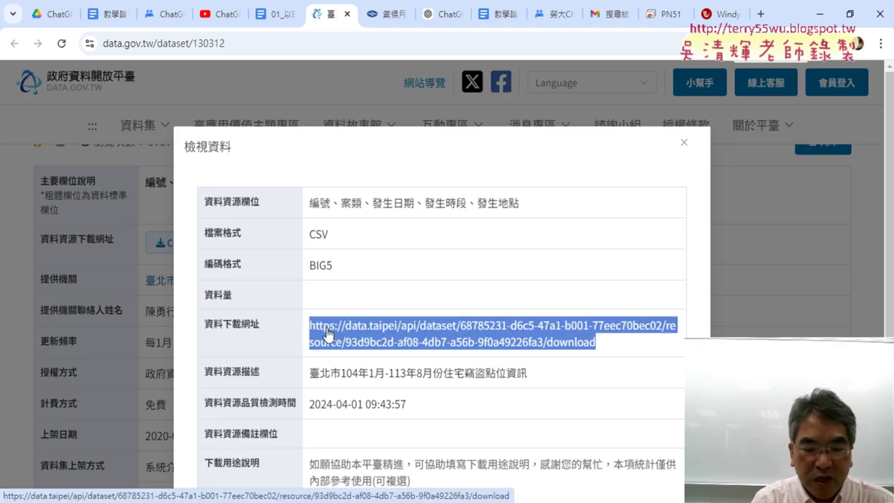
{"action": "mouse_move", "coordinate": [594, 356]}
{"action": "left_mouse_down"}
{"action": "mouse_move", "coordinate": [307, 353]}
{"action": "mouse_move", "coordinate": [745, 324]}
{"action": "mouse_move", "coordinate": [573, 362]}
{"action": "left_mouse_up"}
{"action": "left_click_drag", "start_coordinate": [349, 248], "coordinate": [350, 239]}
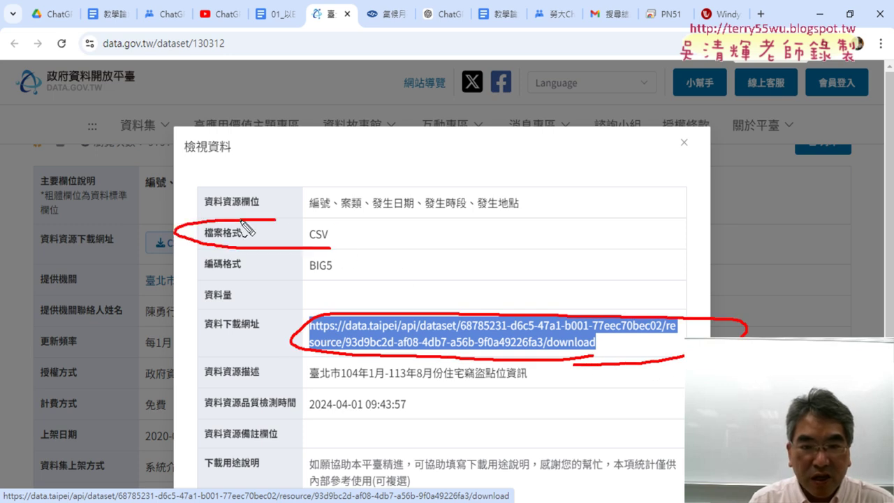
{"action": "mouse_move", "coordinate": [454, 306]}
{"action": "left_mouse_down"}
{"action": "mouse_move", "coordinate": [354, 250]}
{"action": "mouse_move", "coordinate": [377, 238]}
{"action": "left_mouse_up"}
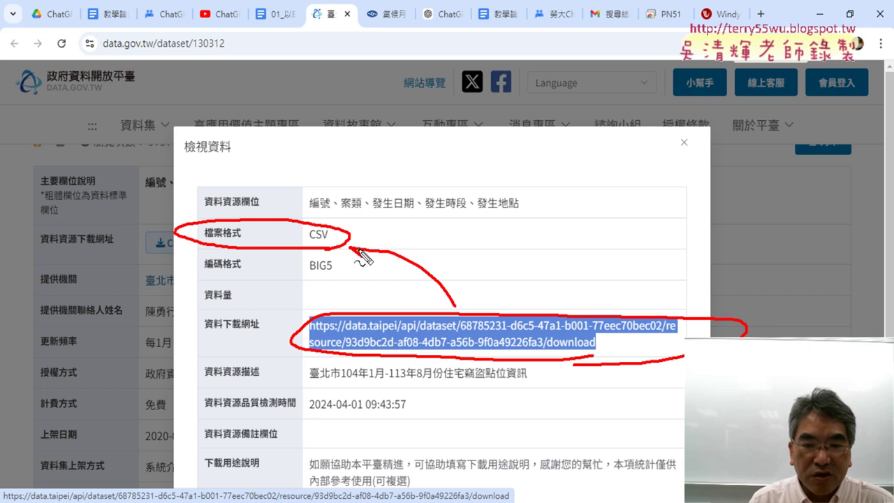
{"action": "key", "text": "Escape"}
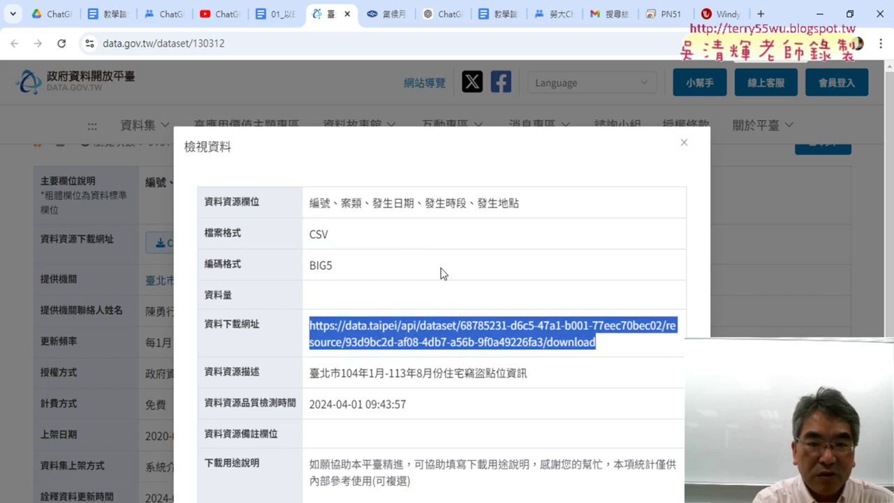
{"action": "left_click", "coordinate": [276, 14]}
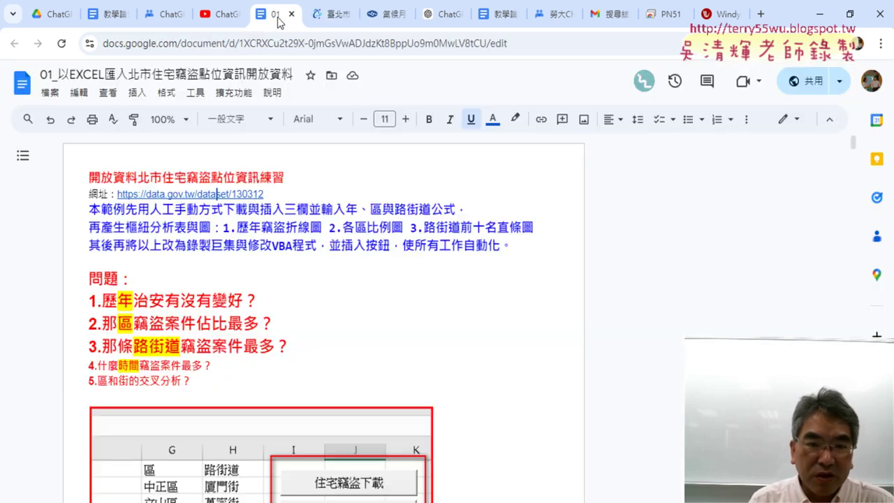
{"action": "scroll", "coordinate": [392, 221], "scroll_direction": "down", "scroll_amount": 3}
{"action": "scroll", "coordinate": [392, 222], "scroll_direction": "down", "scroll_amount": 4}
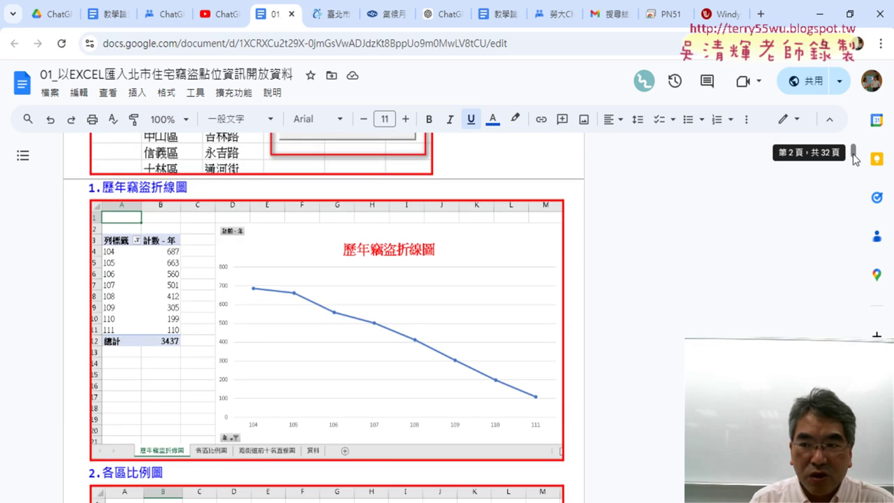
- Scroll to section (二)ChatGPT生成爬蟲程式與產生按鈕, marking the page 18 of 32 indicator
{"action": "left_click_drag", "start_coordinate": [853, 156], "coordinate": [837, 312]}
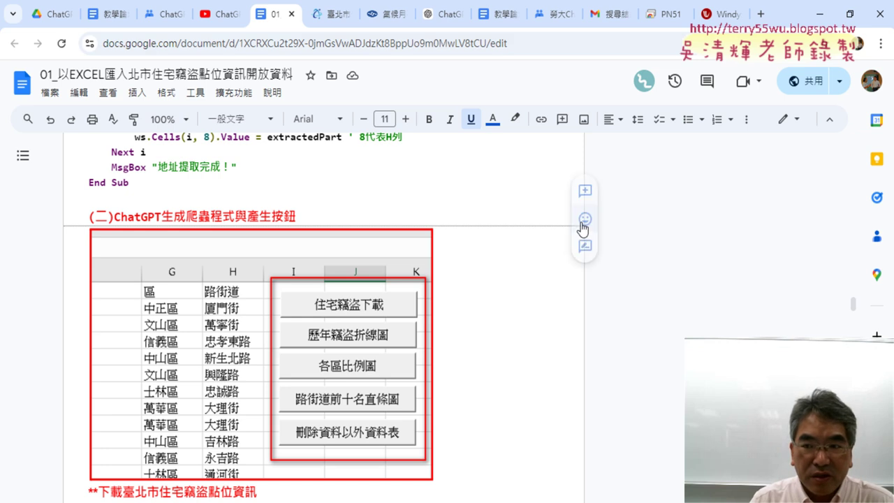
{"action": "scroll", "coordinate": [583, 229], "scroll_direction": "down", "scroll_amount": 1}
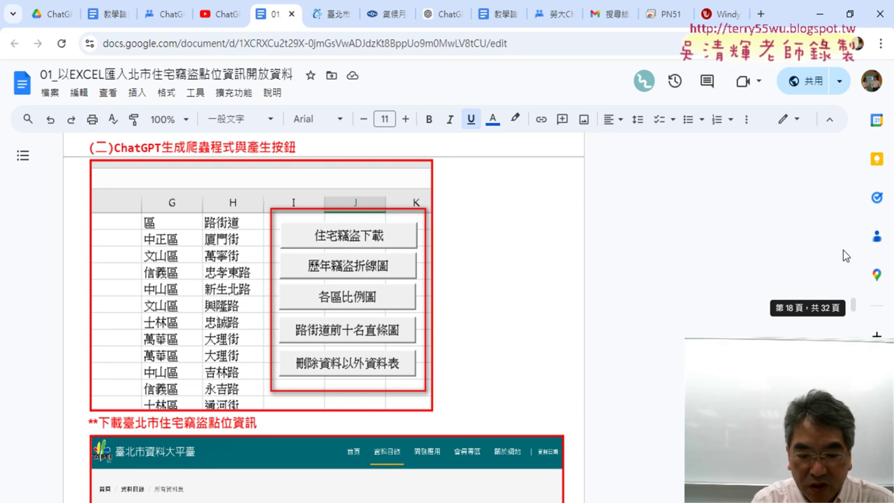
{"action": "left_click_drag", "start_coordinate": [838, 332], "coordinate": [865, 327]}
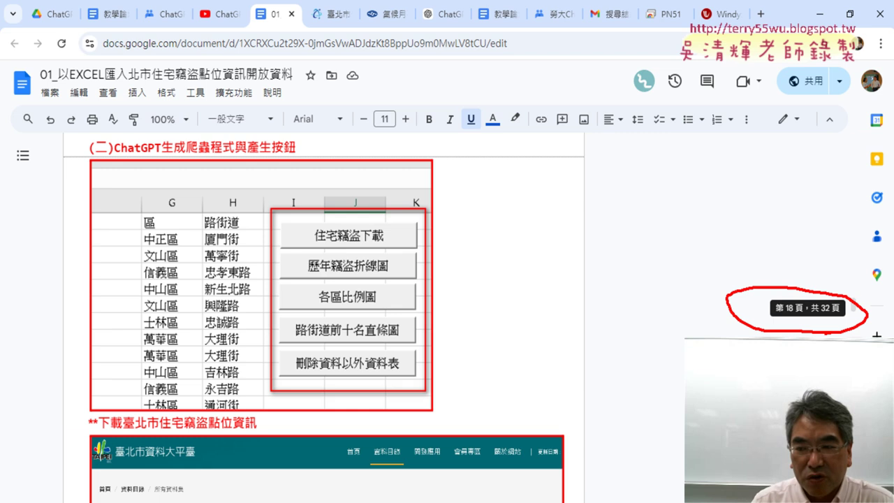
{"action": "key", "text": "Escape"}
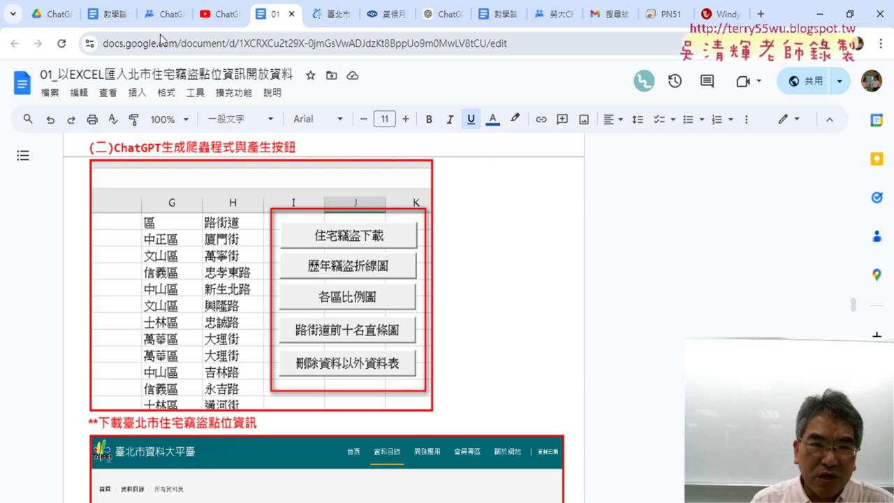
- Find the 01_以EXCEL匯入北市住宅竊盜點位資訊開放資料 document in Drive's _雲端白板 folder, then return to it
{"action": "left_click", "coordinate": [55, 14]}
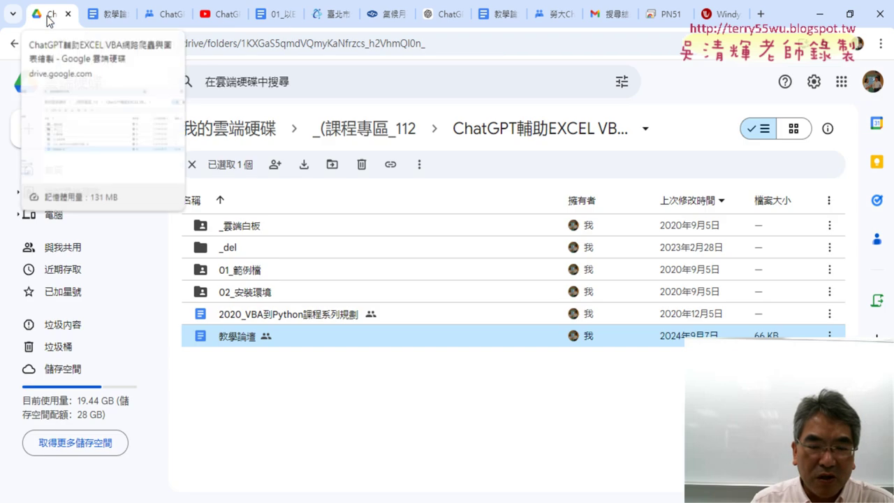
{"action": "double_click", "coordinate": [254, 226]}
{"action": "left_click", "coordinate": [370, 253]}
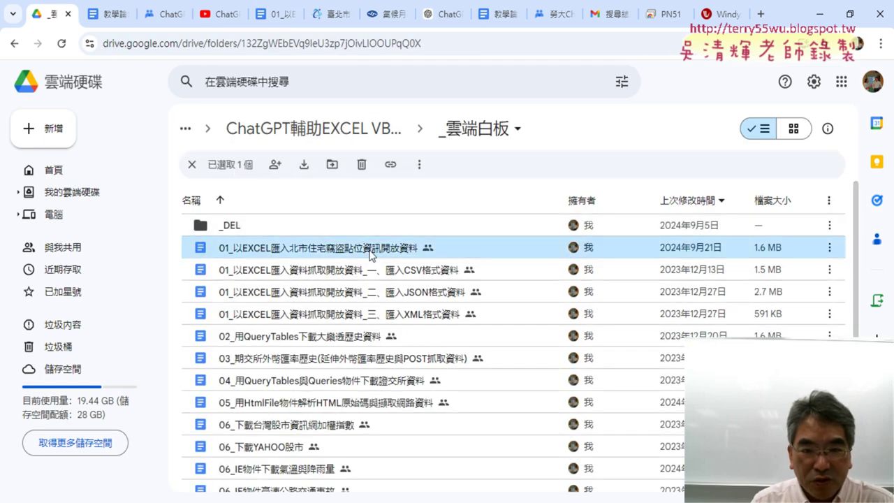
{"action": "left_click", "coordinate": [269, 15]}
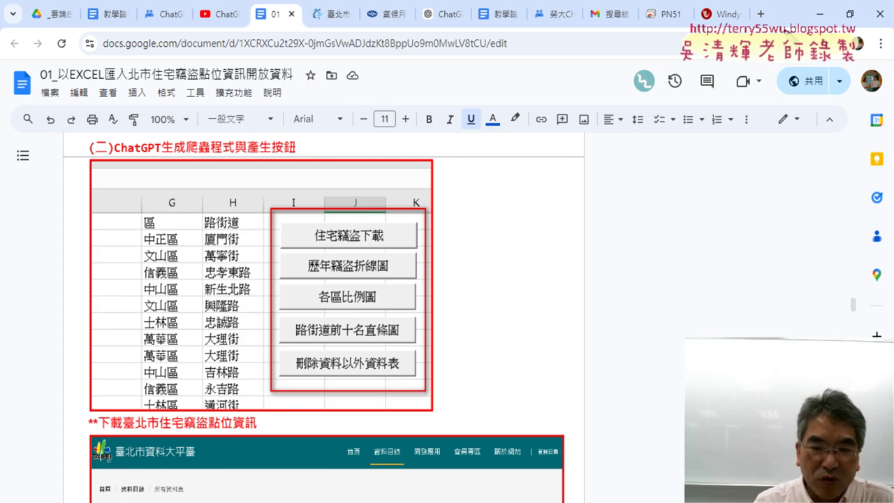
{"action": "mouse_move", "coordinate": [641, 329]}
{"action": "left_mouse_down"}
{"action": "mouse_move", "coordinate": [447, 285]}
{"action": "mouse_move", "coordinate": [489, 311]}
{"action": "left_mouse_up"}
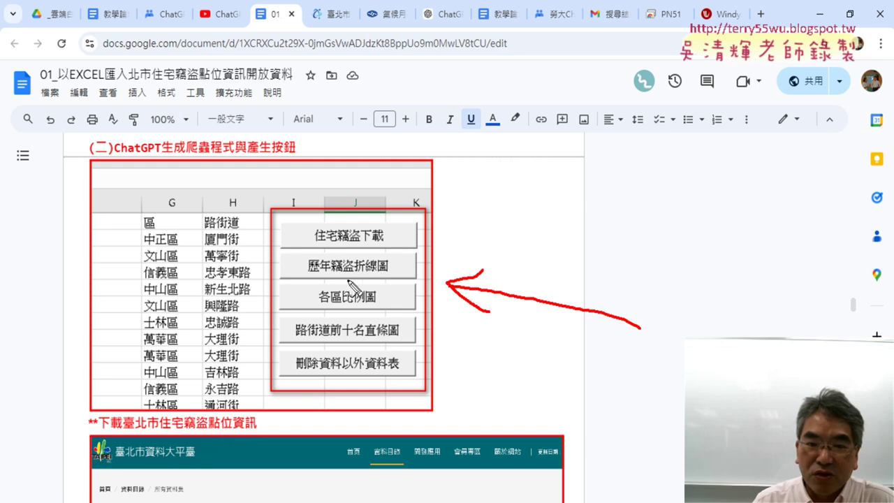
{"action": "mouse_move", "coordinate": [377, 343]}
{"action": "left_mouse_down"}
{"action": "mouse_move", "coordinate": [334, 274]}
{"action": "mouse_move", "coordinate": [370, 343]}
{"action": "left_mouse_up"}
{"action": "mouse_move", "coordinate": [391, 382]}
{"action": "left_mouse_down"}
{"action": "mouse_move", "coordinate": [307, 356]}
{"action": "mouse_move", "coordinate": [377, 358]}
{"action": "left_mouse_up"}
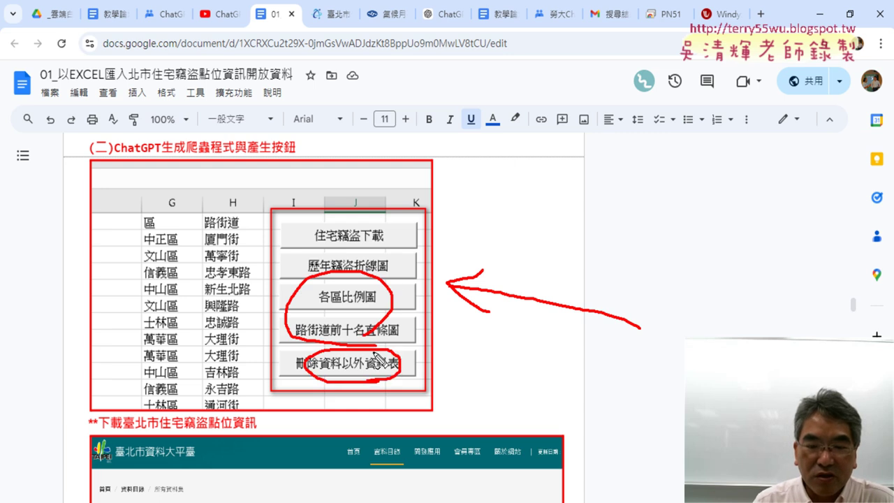
{"action": "mouse_move", "coordinate": [366, 282]}
{"action": "left_mouse_down"}
{"action": "mouse_move", "coordinate": [335, 319]}
{"action": "mouse_move", "coordinate": [370, 314]}
{"action": "left_mouse_up"}
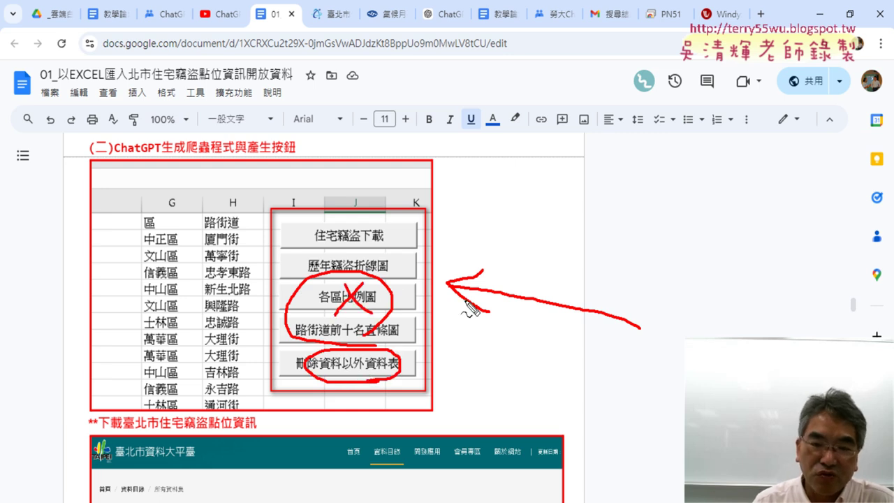
{"action": "key", "text": "Escape"}
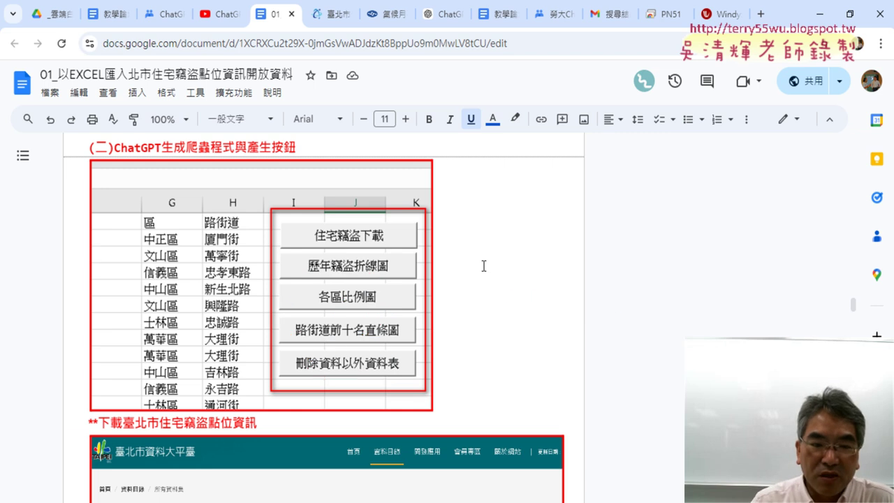
- Highlight the prompt phrases 請幫我撰寫VBA的SUB程式, 使用QueryTable物件 and CSV檔案
{"action": "scroll", "coordinate": [483, 265], "scroll_direction": "down", "scroll_amount": 3}
{"action": "scroll", "coordinate": [550, 272], "scroll_direction": "down", "scroll_amount": 4}
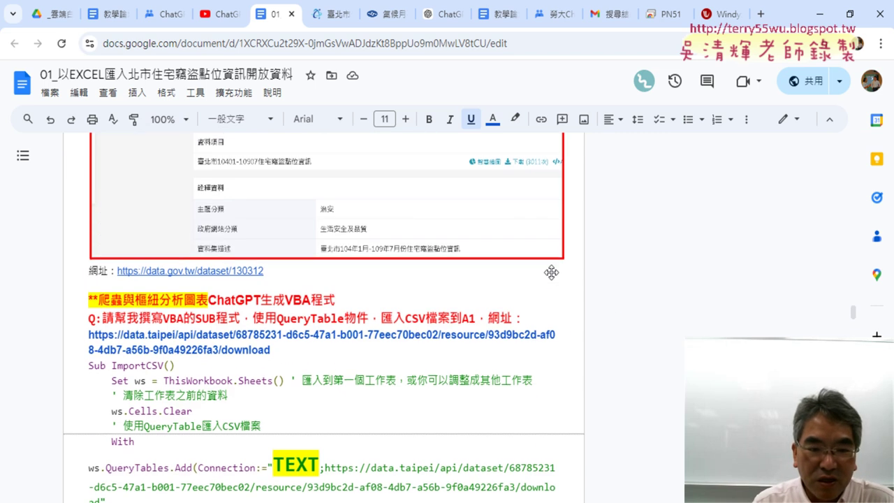
{"action": "scroll", "coordinate": [278, 333], "scroll_direction": "down", "scroll_amount": 1}
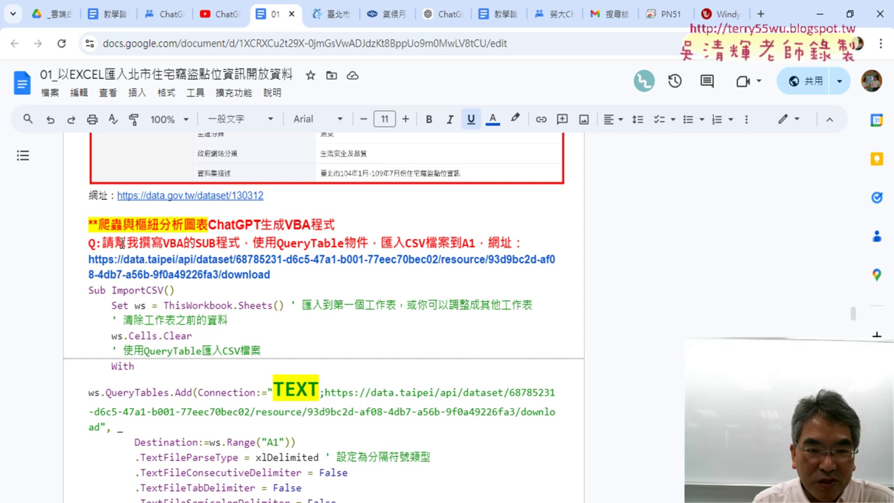
{"action": "left_click_drag", "start_coordinate": [103, 243], "coordinate": [240, 244]}
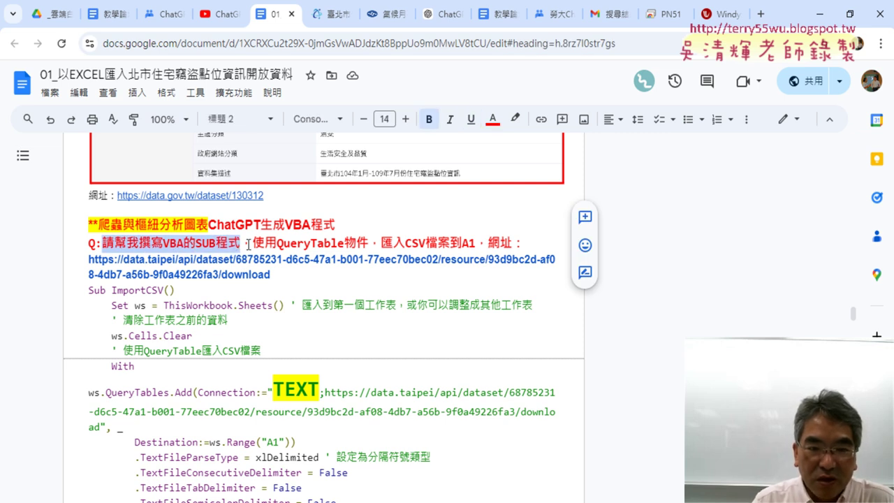
{"action": "left_click_drag", "start_coordinate": [252, 243], "coordinate": [370, 243]}
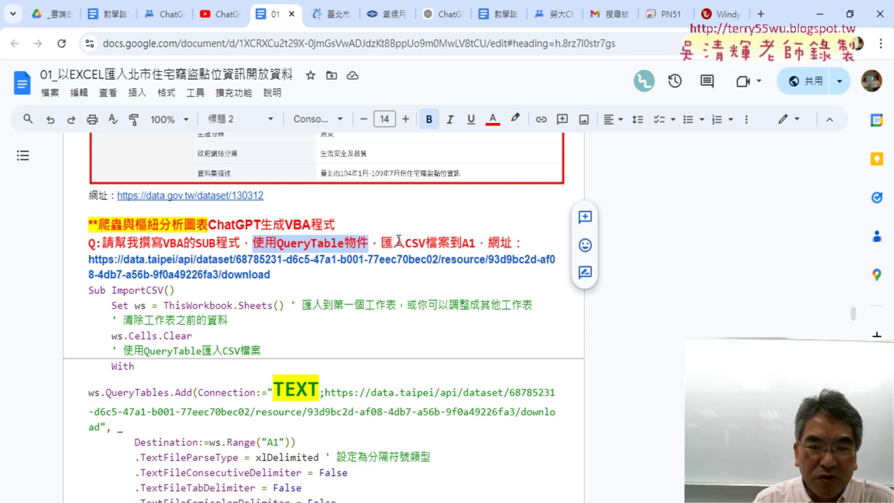
{"action": "left_click_drag", "start_coordinate": [405, 244], "coordinate": [449, 243]}
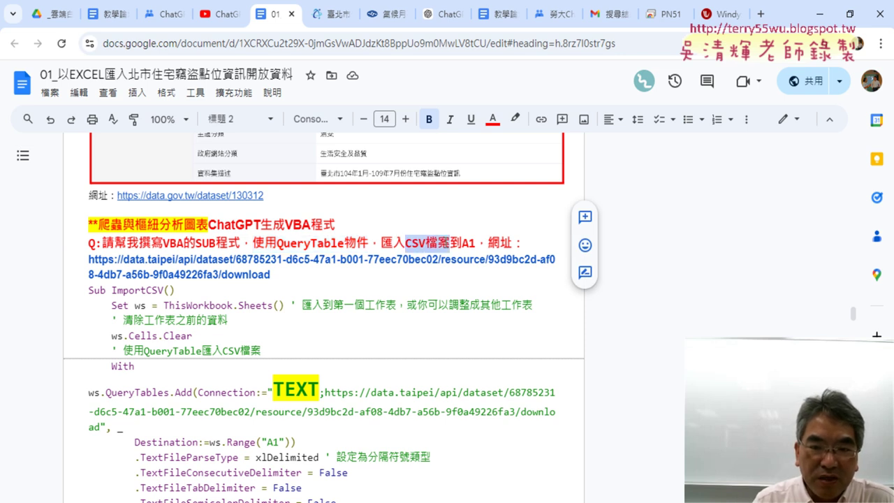
{"action": "left_click_drag", "start_coordinate": [278, 243], "coordinate": [368, 244]}
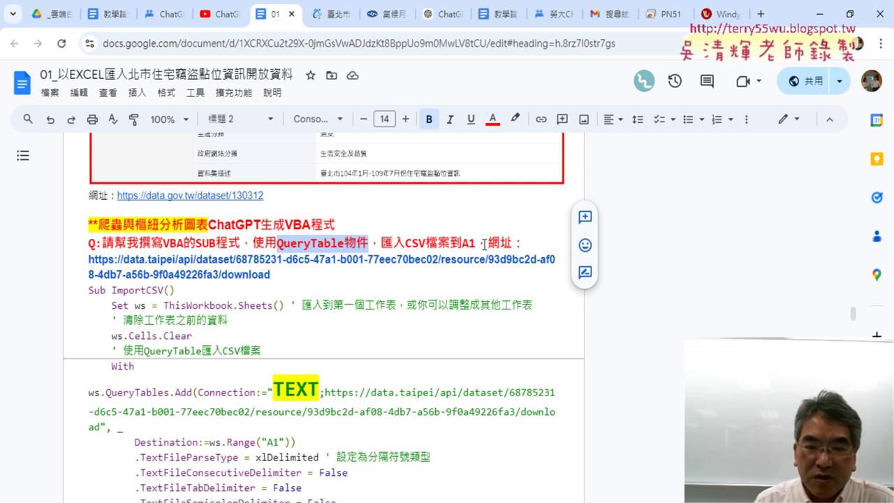
- Select the whole ImportCSV macro from Sub ImportCSV() to End Sub and bring it to Excel
{"action": "scroll", "coordinate": [404, 264], "scroll_direction": "down", "scroll_amount": 2}
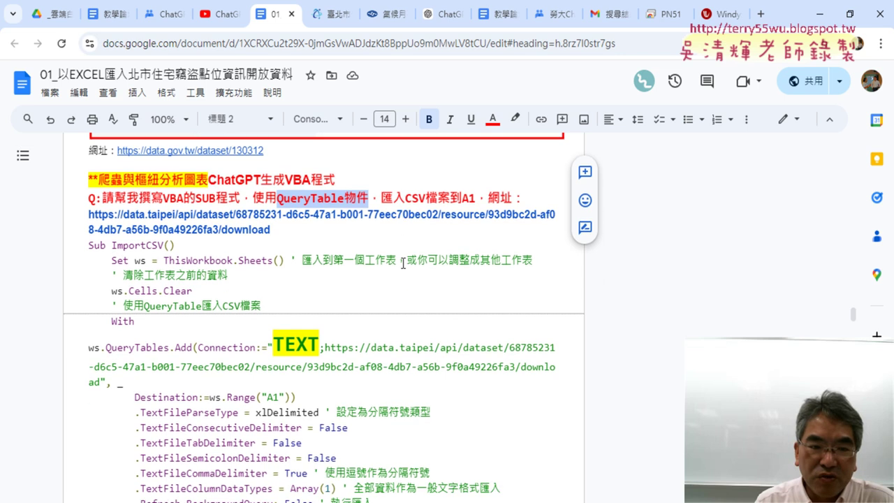
{"action": "mouse_move", "coordinate": [88, 151]}
{"action": "left_mouse_down"}
{"action": "mouse_move", "coordinate": [212, 377]}
{"action": "mouse_move", "coordinate": [151, 435]}
{"action": "mouse_move", "coordinate": [207, 438]}
{"action": "left_mouse_up"}
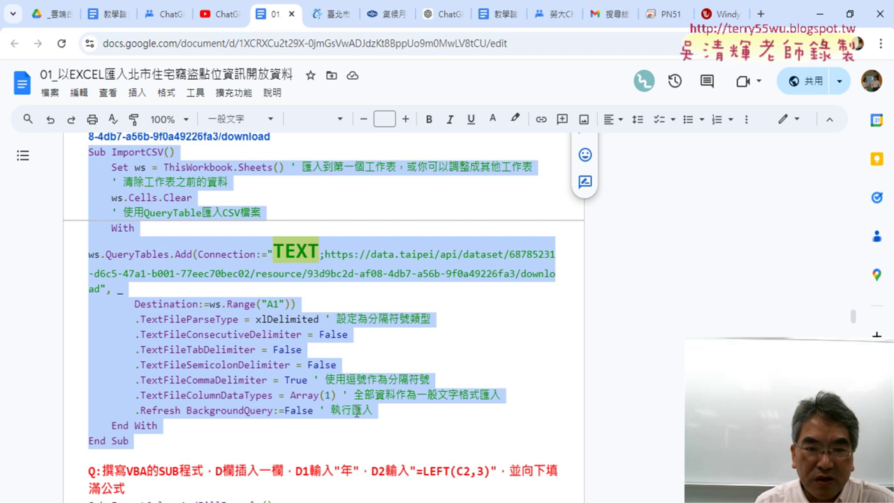
{"action": "left_click", "coordinate": [308, 253]}
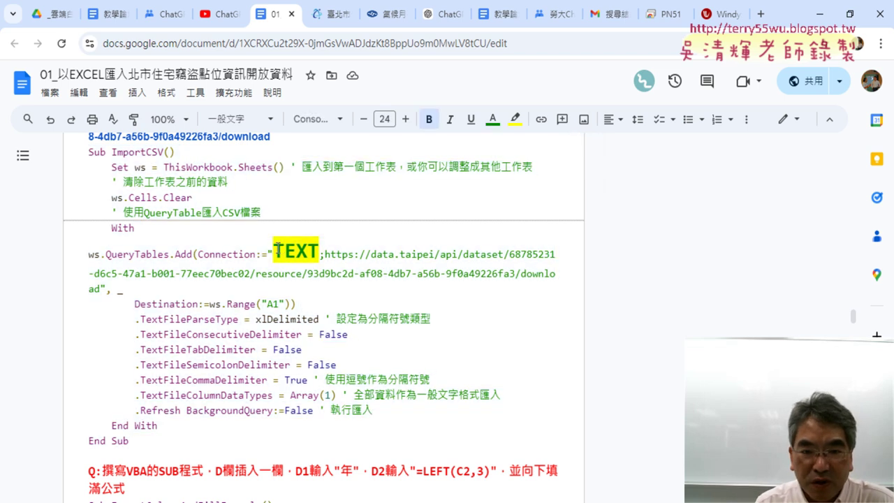
{"action": "left_click_drag", "start_coordinate": [277, 250], "coordinate": [318, 249]}
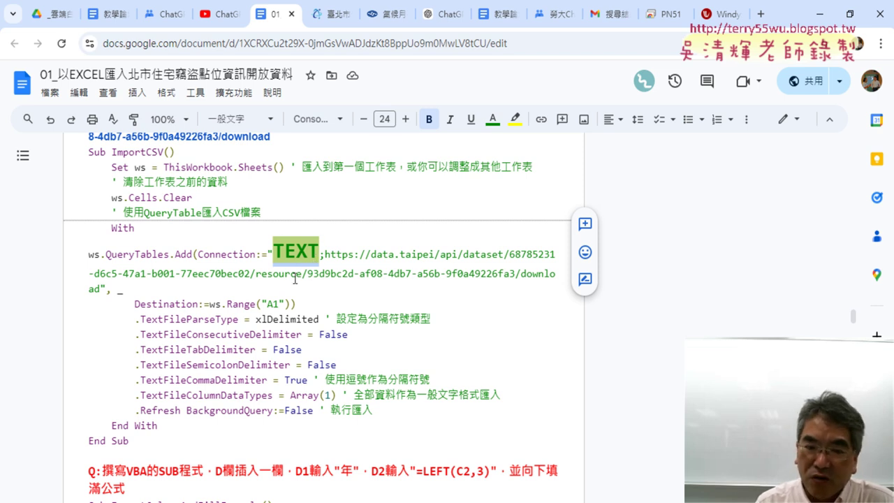
{"action": "left_click_drag", "start_coordinate": [153, 439], "coordinate": [84, 156]}
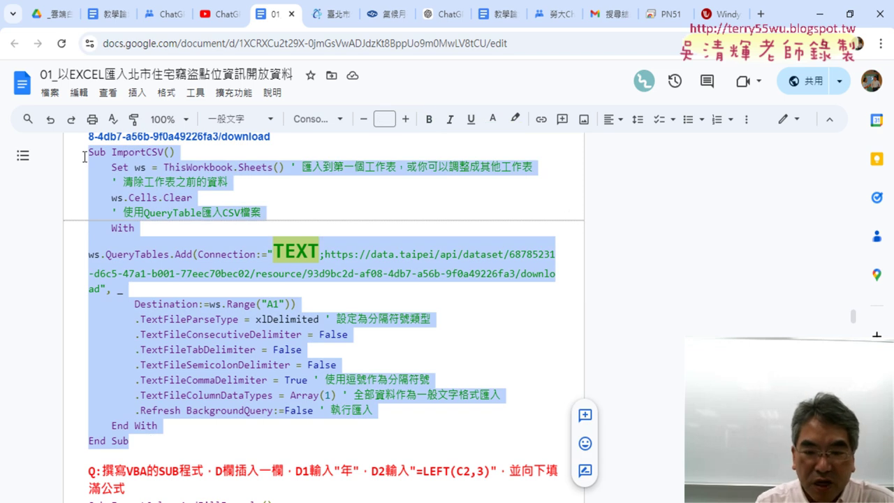
{"action": "key", "text": "alt+Tab"}
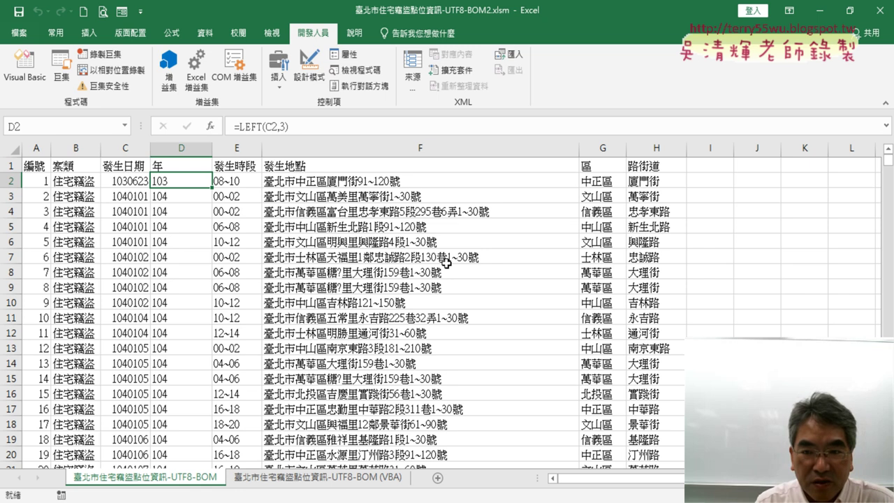
- Add a blank 工作表1 sheet and open the VBA editor, adding blank lines in Module1
{"action": "left_click", "coordinate": [437, 477]}
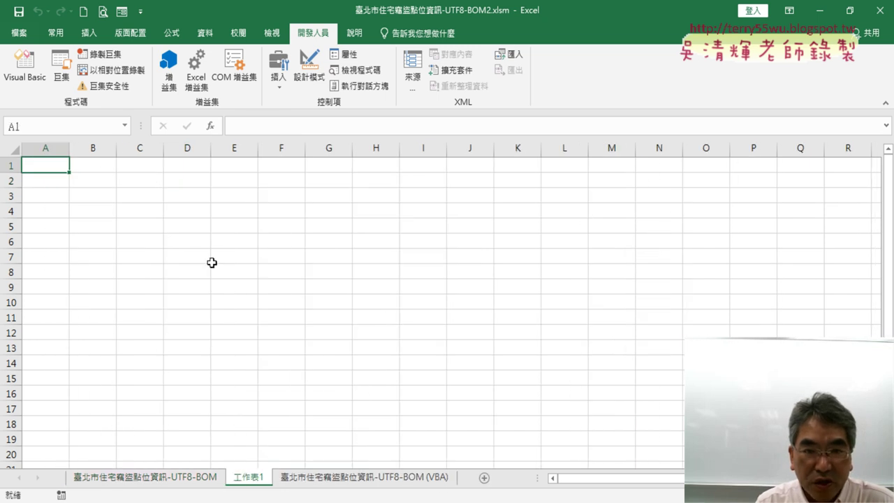
{"action": "left_click", "coordinate": [27, 70]}
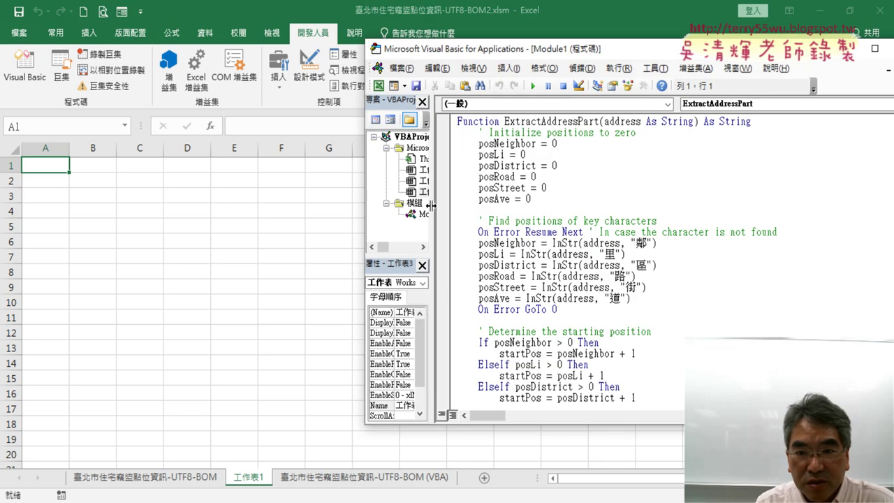
{"action": "scroll", "coordinate": [484, 206], "scroll_direction": "down", "scroll_amount": 7}
{"action": "scroll", "coordinate": [543, 208], "scroll_direction": "down", "scroll_amount": 2}
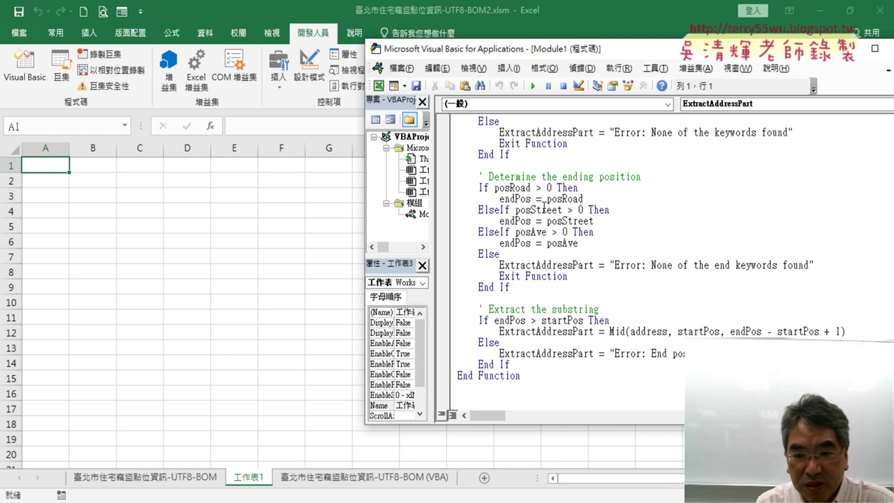
{"action": "scroll", "coordinate": [516, 335], "scroll_direction": "up", "scroll_amount": 6}
{"action": "scroll", "coordinate": [469, 166], "scroll_direction": "up", "scroll_amount": 3}
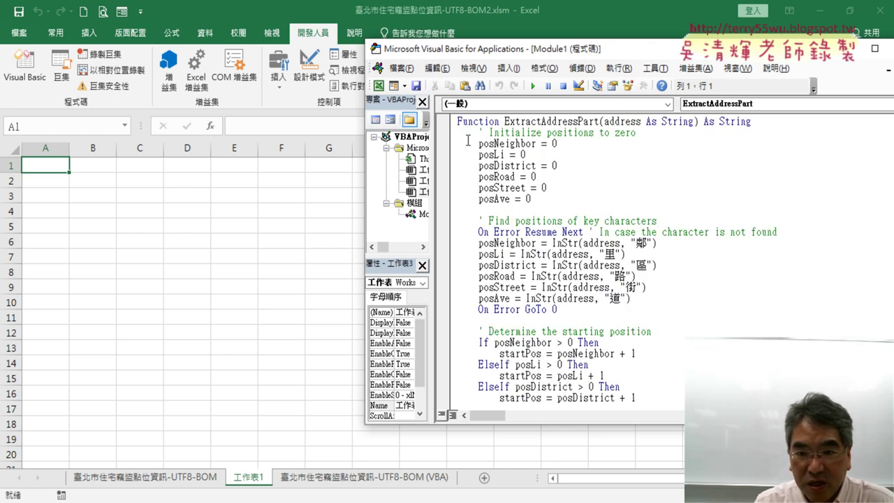
{"action": "key", "text": "Return"}
{"action": "key", "text": "Return"}
{"action": "key", "text": "Up"}
{"action": "key", "text": "Up"}
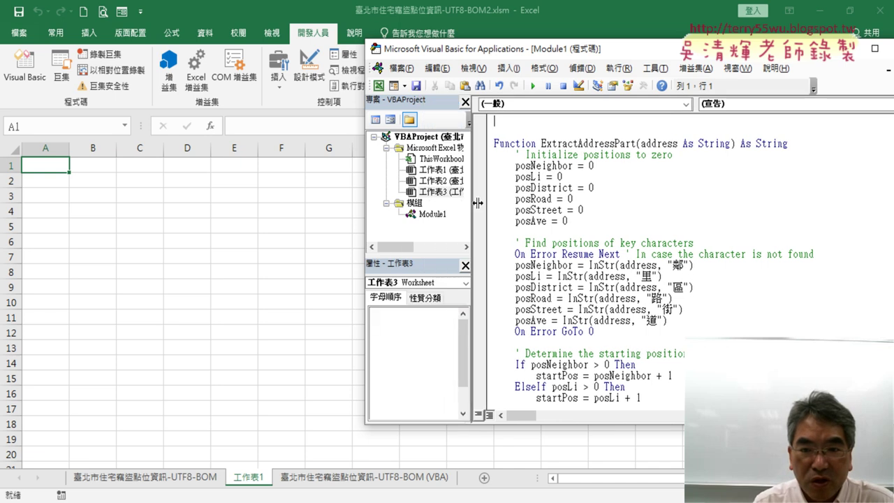
- Insert a new empty Module2 from the 工作表3 entry in the project tree
{"action": "left_click_drag", "start_coordinate": [435, 209], "coordinate": [500, 209]}
{"action": "left_click", "coordinate": [433, 215]}
{"action": "left_click", "coordinate": [438, 194]}
{"action": "right_click", "coordinate": [439, 194]}
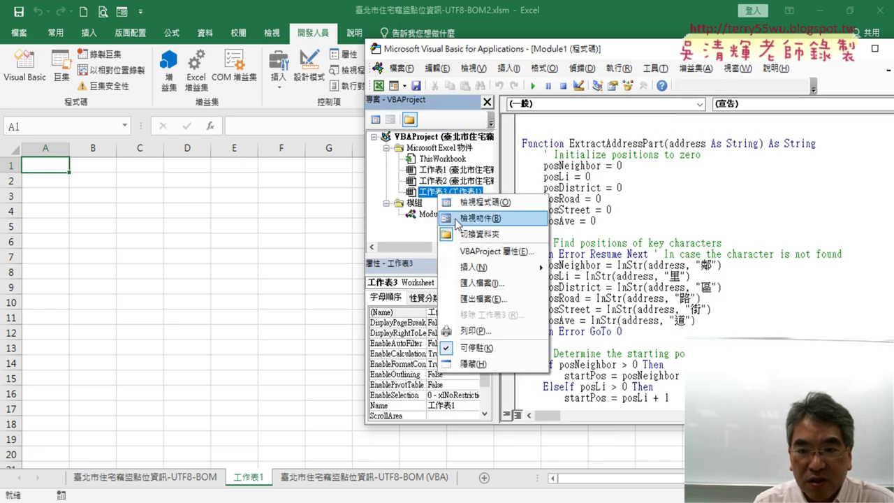
{"action": "mouse_move", "coordinate": [516, 267]}
{"action": "left_click", "coordinate": [589, 284]}
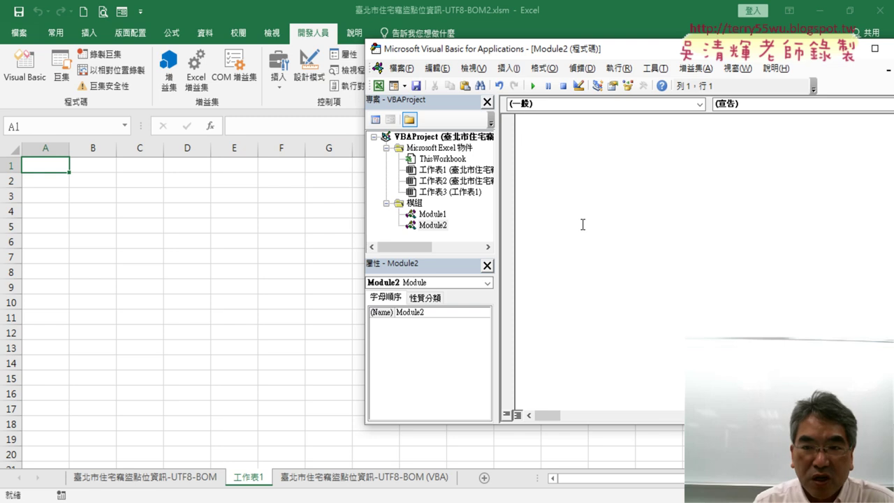
- Paste the ImportCSV macro into Module2 and enlarge the code editor to show full lines
{"action": "key", "text": "ctrl+v"}
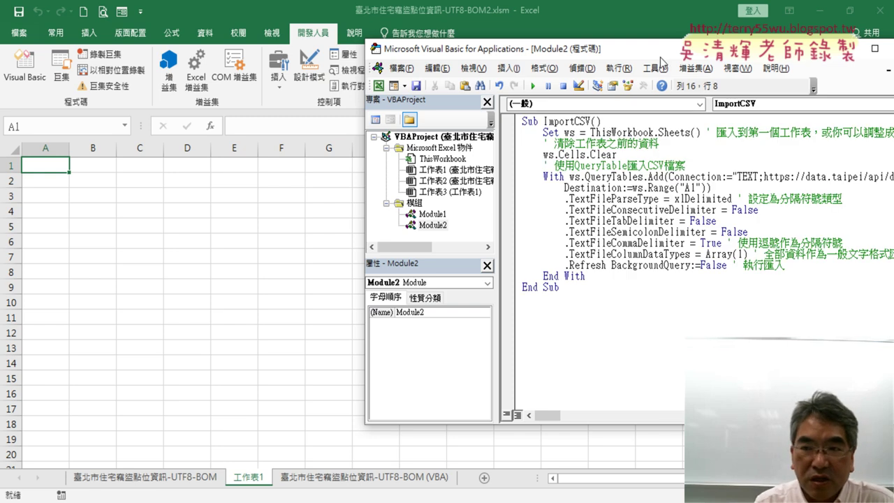
{"action": "left_click_drag", "start_coordinate": [650, 52], "coordinate": [484, 55]}
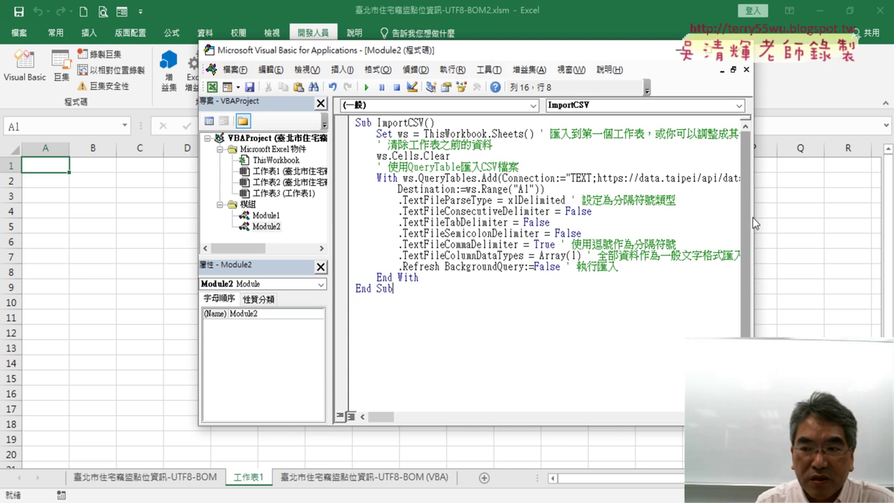
{"action": "left_click_drag", "start_coordinate": [754, 222], "coordinate": [859, 225]}
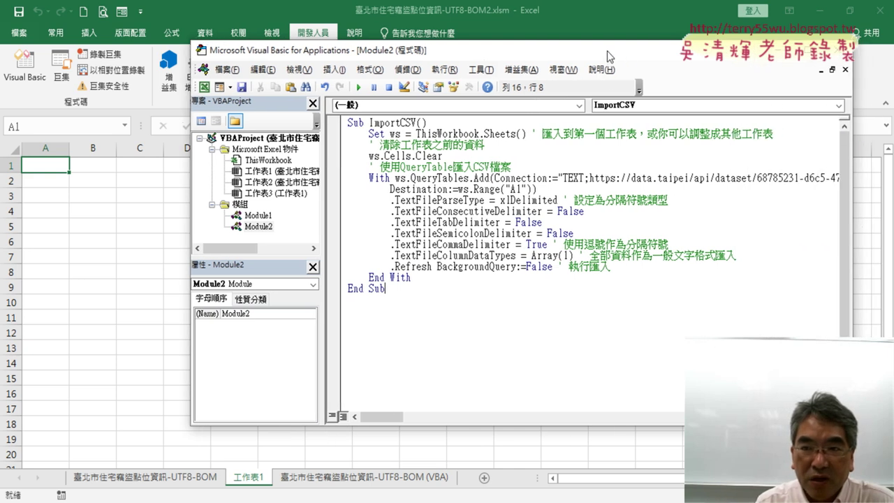
{"action": "left_click_drag", "start_coordinate": [606, 51], "coordinate": [526, 51]}
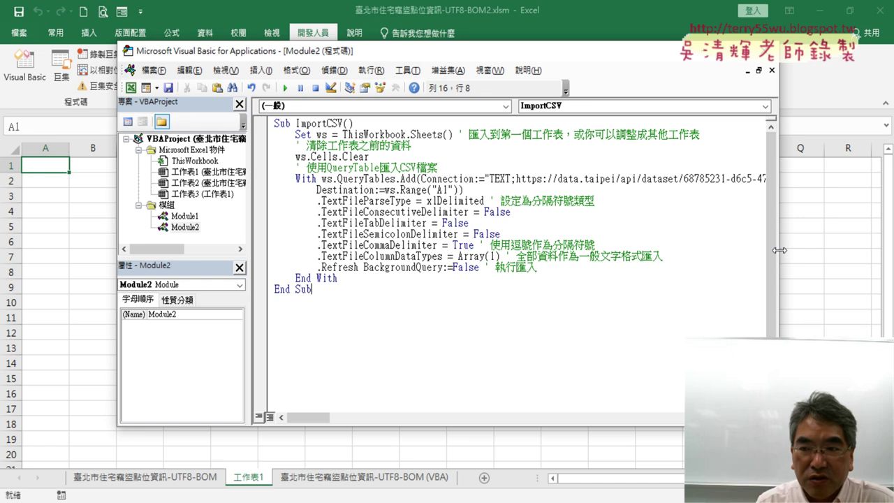
{"action": "left_click_drag", "start_coordinate": [779, 250], "coordinate": [869, 250]}
- Point the macro at Sheets(1) and move 工作表1 to the first sheet position
{"action": "left_click_drag", "start_coordinate": [370, 156], "coordinate": [295, 157]}
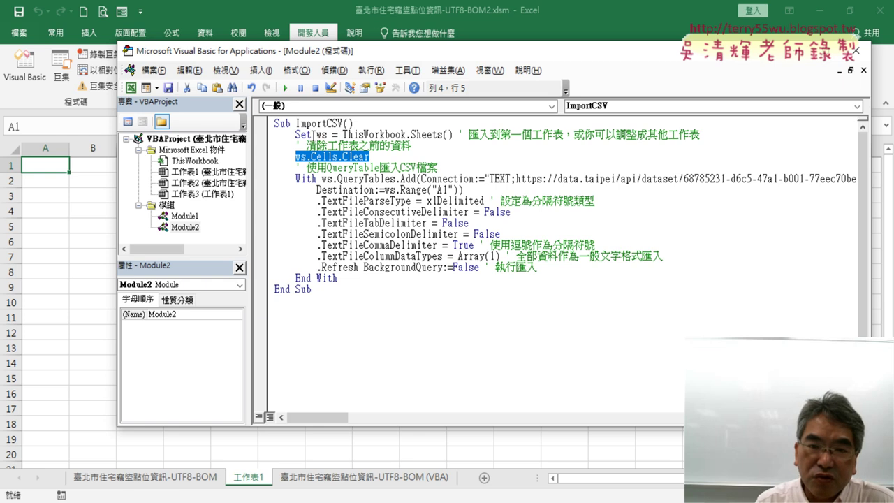
{"action": "left_click_drag", "start_coordinate": [343, 135], "coordinate": [403, 135]}
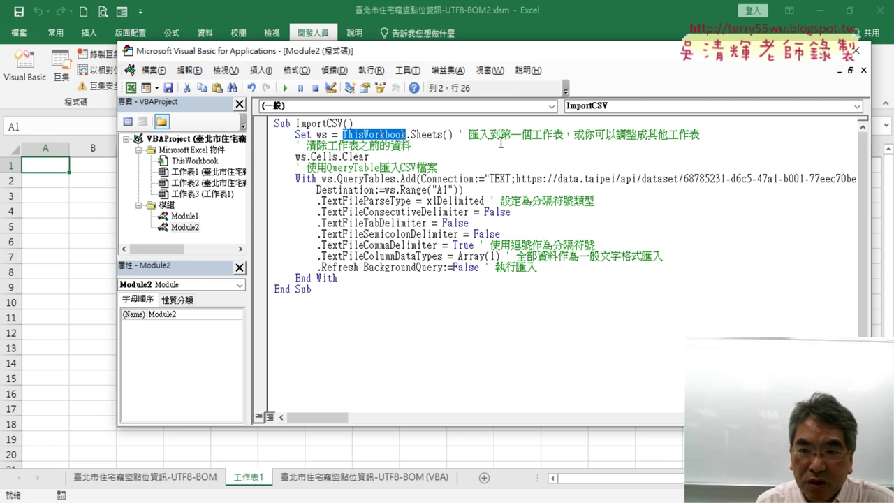
{"action": "left_click", "coordinate": [448, 135]}
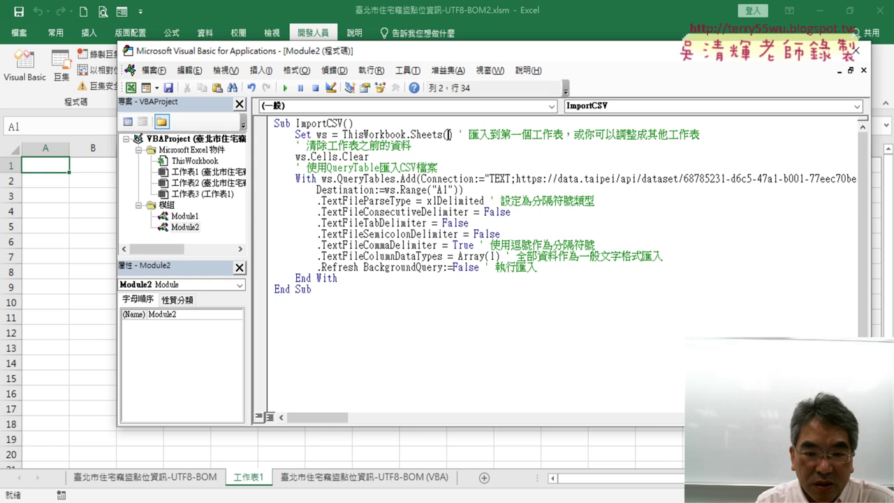
{"action": "left_click", "coordinate": [249, 479]}
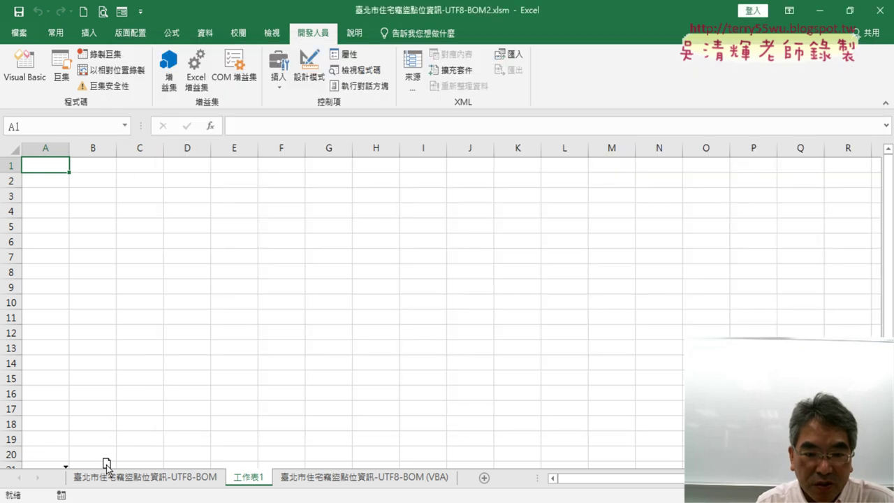
{"action": "left_click", "coordinate": [216, 484]}
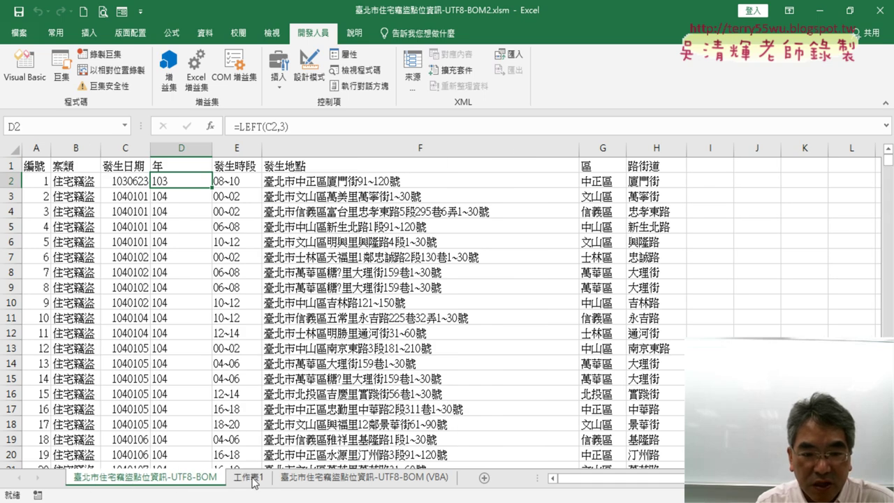
{"action": "left_click_drag", "start_coordinate": [252, 481], "coordinate": [71, 479]}
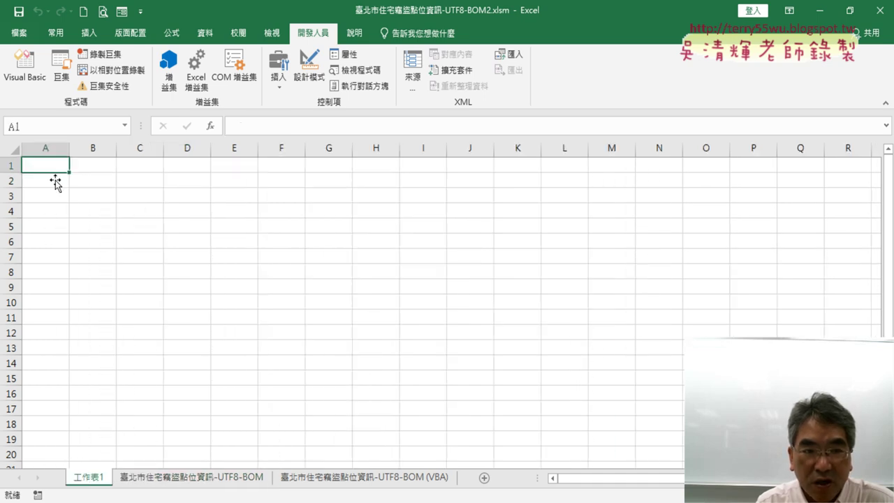
{"action": "left_click", "coordinate": [28, 77]}
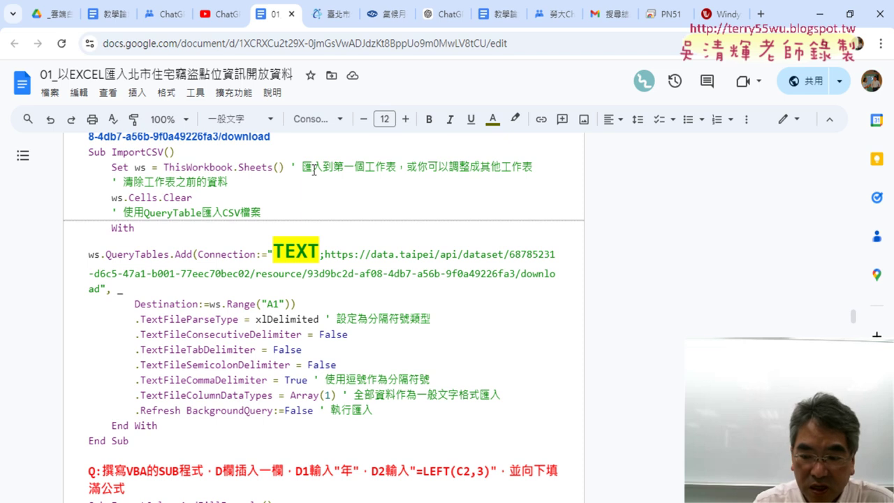
- Change the doc's code to ThisWorkbook.Sheets(1) and bring the Excel VBA editor back
{"action": "type", "text": "1"}
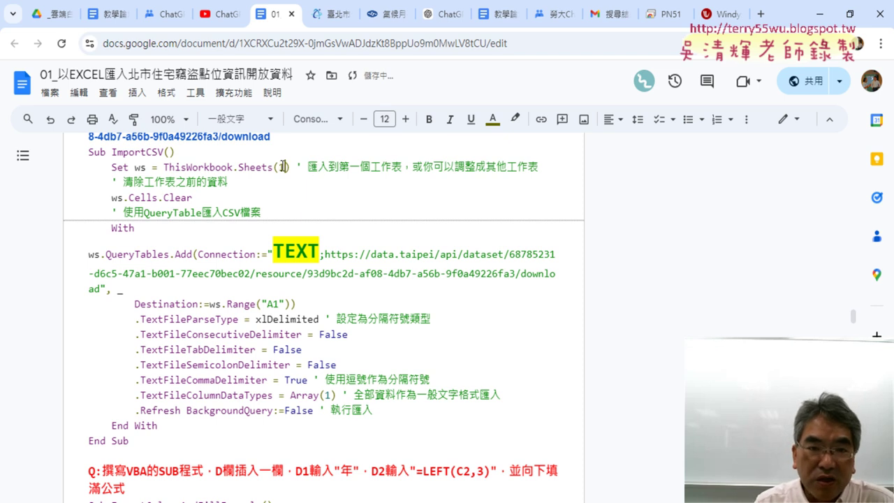
{"action": "double_click", "coordinate": [280, 167]}
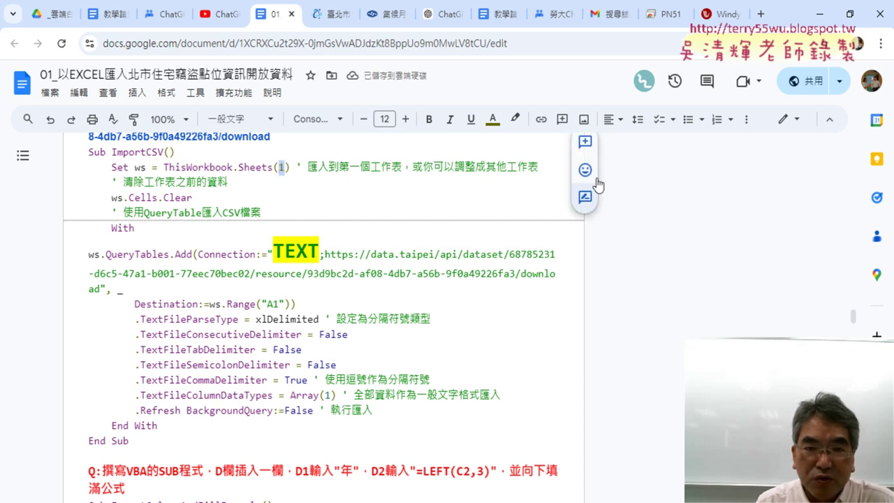
{"action": "left_click", "coordinate": [822, 19]}
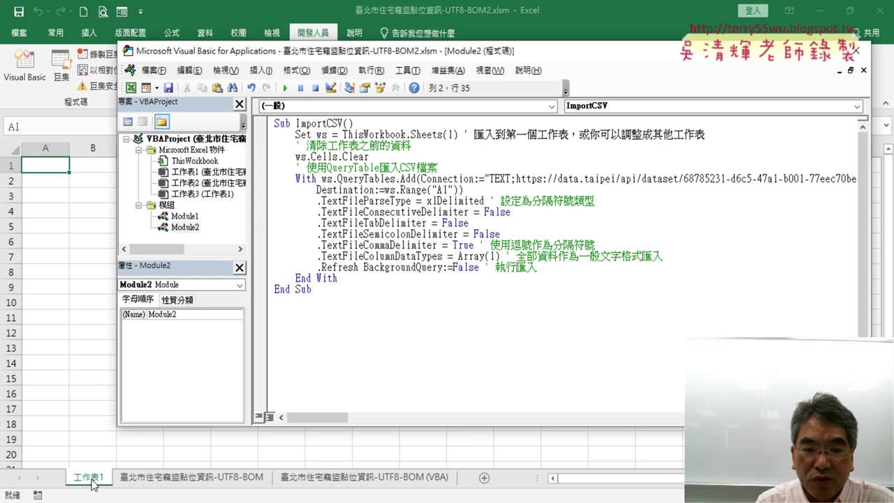
- Review ImportCSV's ws, ws.Cells.Clear, QueryTables.Add URL and Destination A1, then place the caret inside it
{"action": "double_click", "coordinate": [322, 134]}
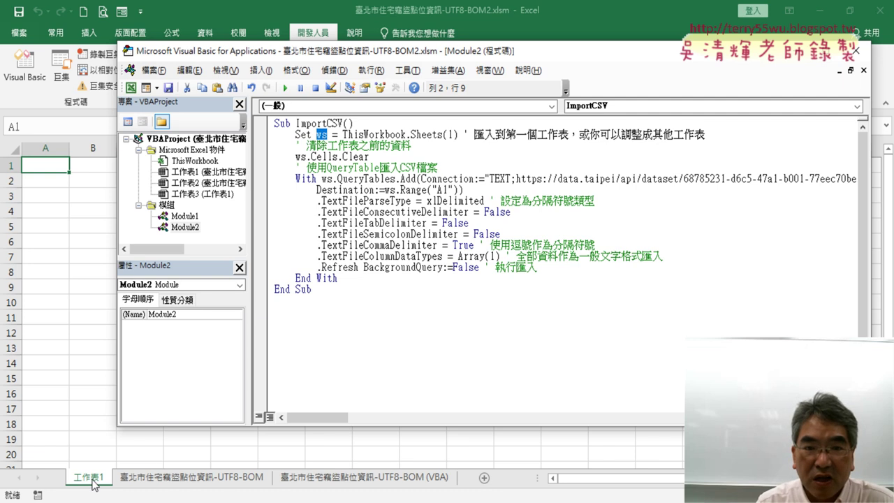
{"action": "double_click", "coordinate": [303, 156]}
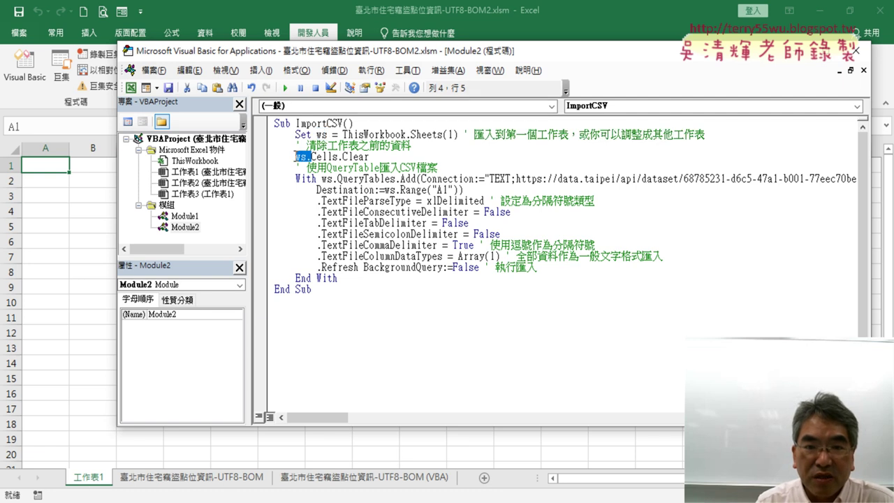
{"action": "left_click_drag", "start_coordinate": [369, 156], "coordinate": [295, 156]}
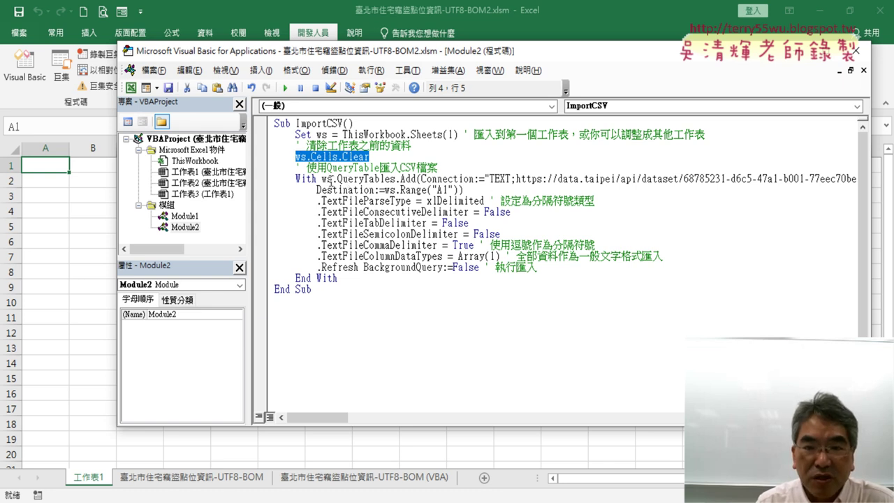
{"action": "left_click_drag", "start_coordinate": [337, 178], "coordinate": [395, 179]}
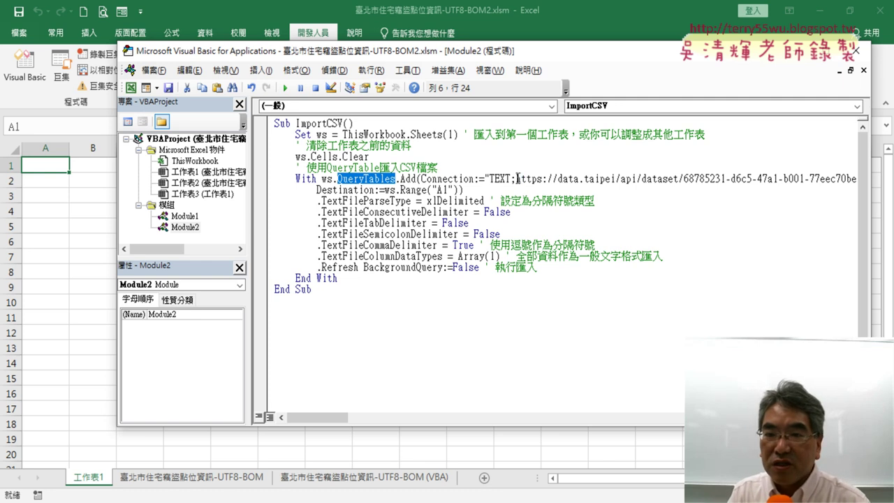
{"action": "left_click_drag", "start_coordinate": [517, 178], "coordinate": [841, 180]}
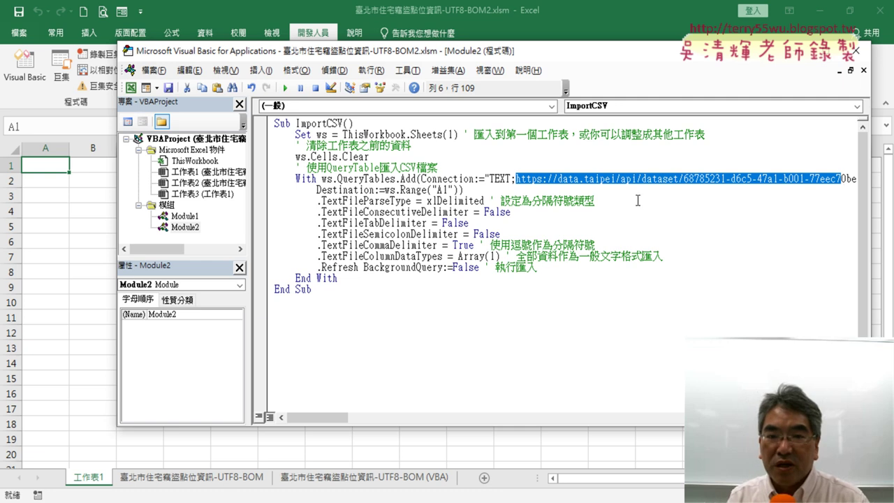
{"action": "left_click_drag", "start_coordinate": [317, 190], "coordinate": [379, 190]}
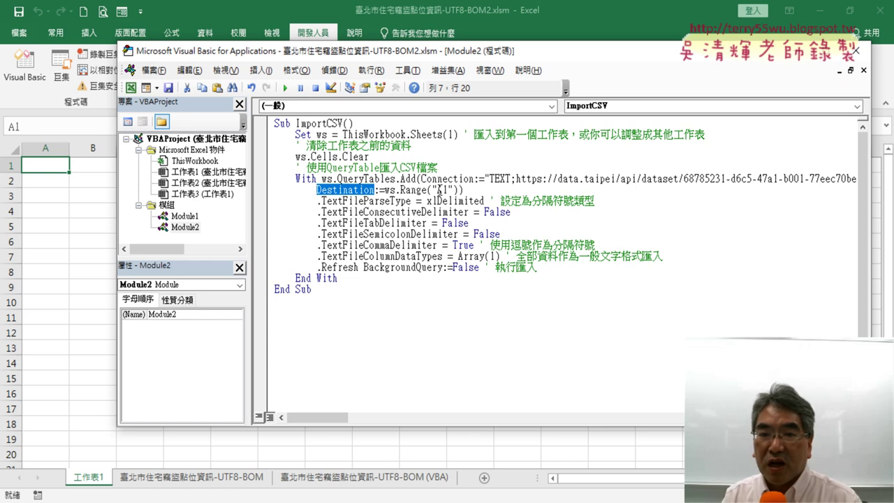
{"action": "double_click", "coordinate": [441, 190]}
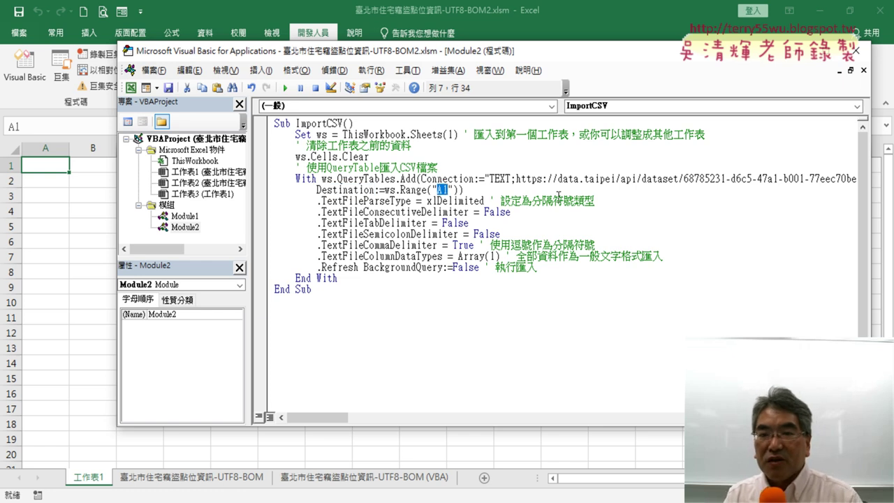
{"action": "double_click", "coordinate": [460, 233]}
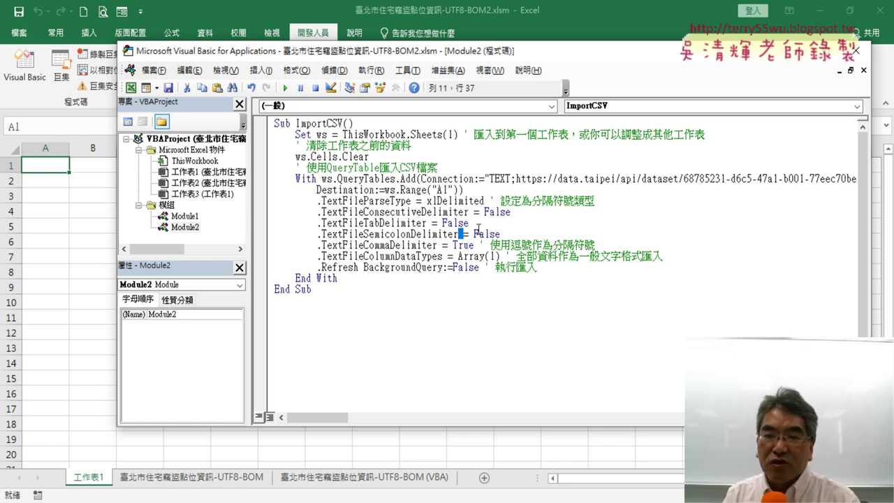
{"action": "left_click", "coordinate": [425, 200]}
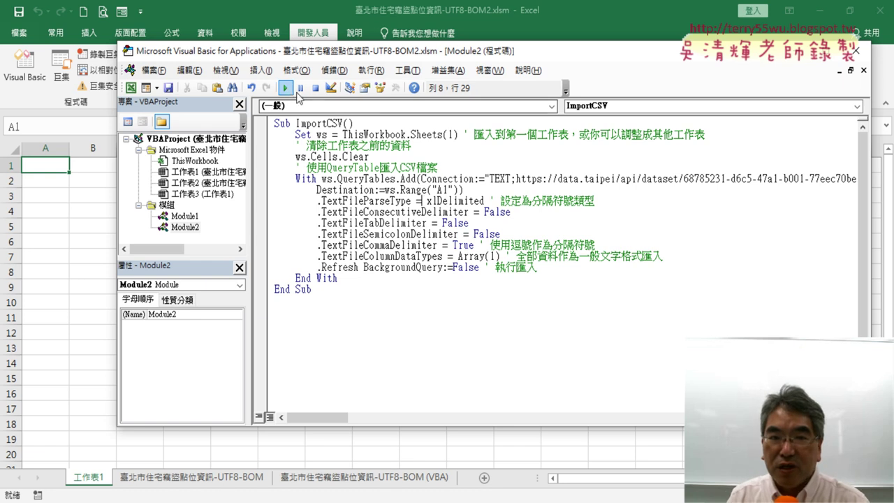
- Run the ImportCSV macro and check the imported data behind the code editor
{"action": "left_click", "coordinate": [287, 87]}
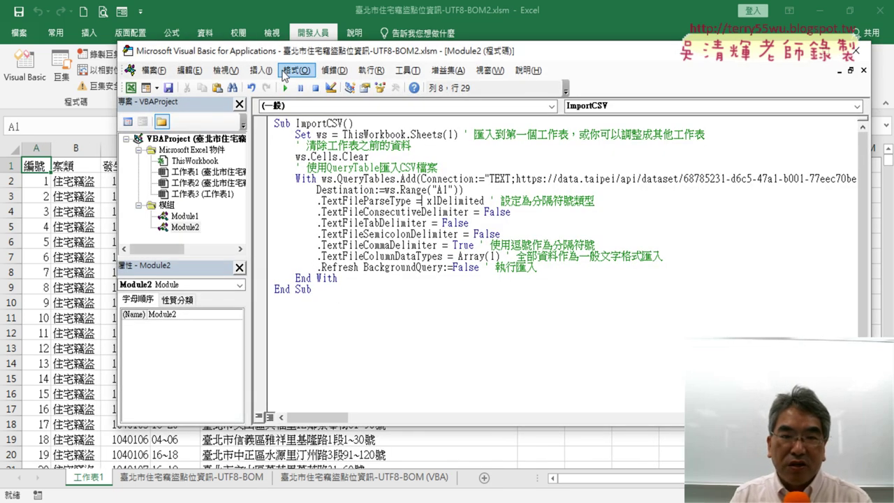
{"action": "left_click_drag", "start_coordinate": [307, 52], "coordinate": [651, 66]}
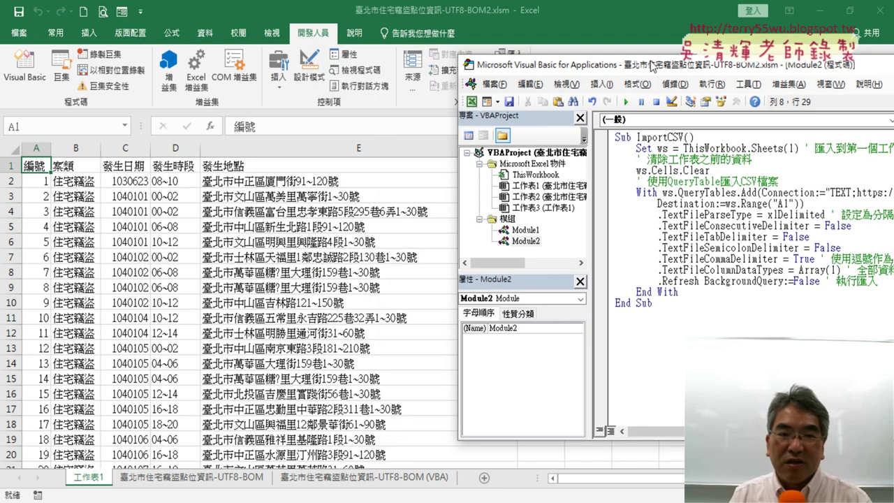
{"action": "left_click_drag", "start_coordinate": [651, 65], "coordinate": [452, 47]}
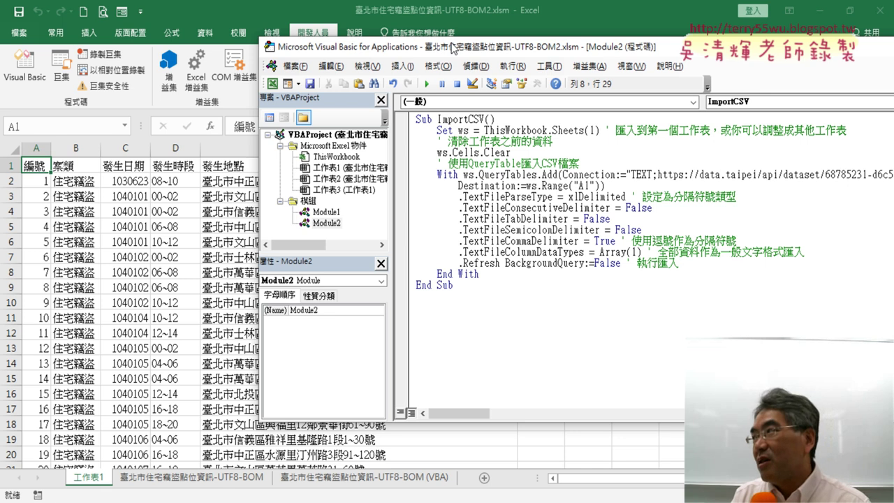
- Compare columns D, G and H on the original burglary data sheet, then return to 工作表1
{"action": "left_click", "coordinate": [226, 478]}
{"action": "left_click", "coordinate": [181, 151]}
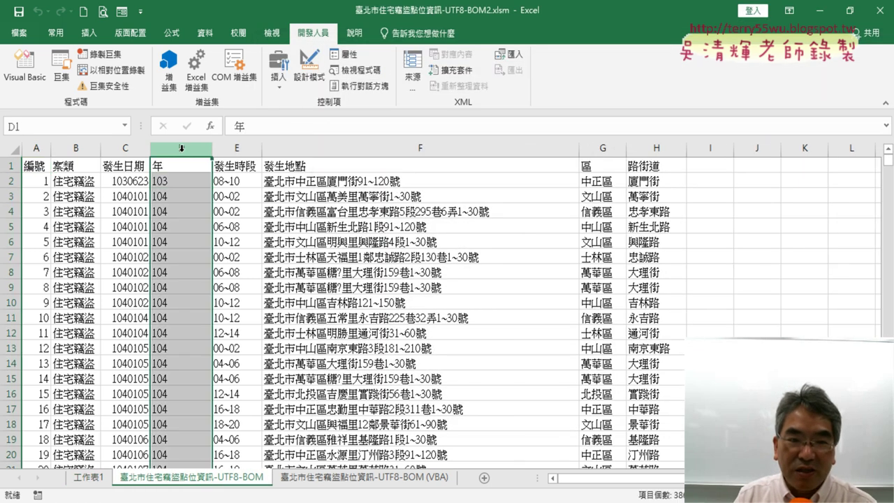
{"action": "left_click", "coordinate": [600, 148]}
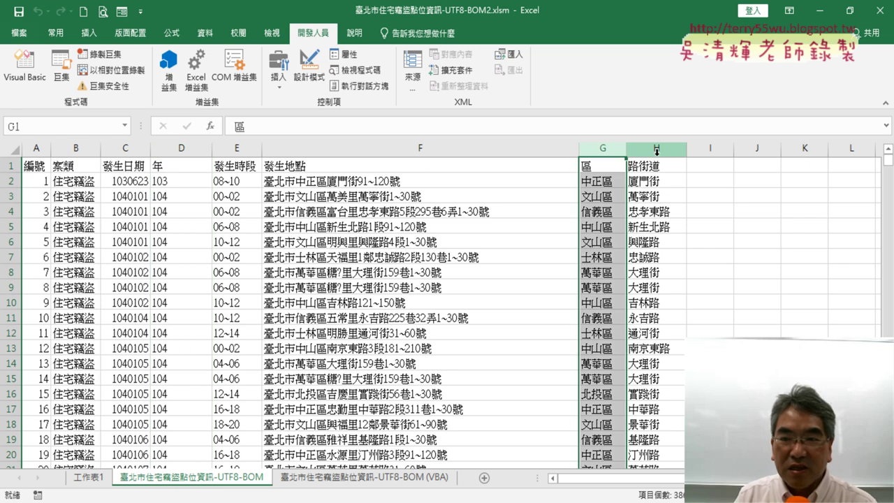
{"action": "left_click", "coordinate": [656, 150]}
{"action": "left_click", "coordinate": [82, 480]}
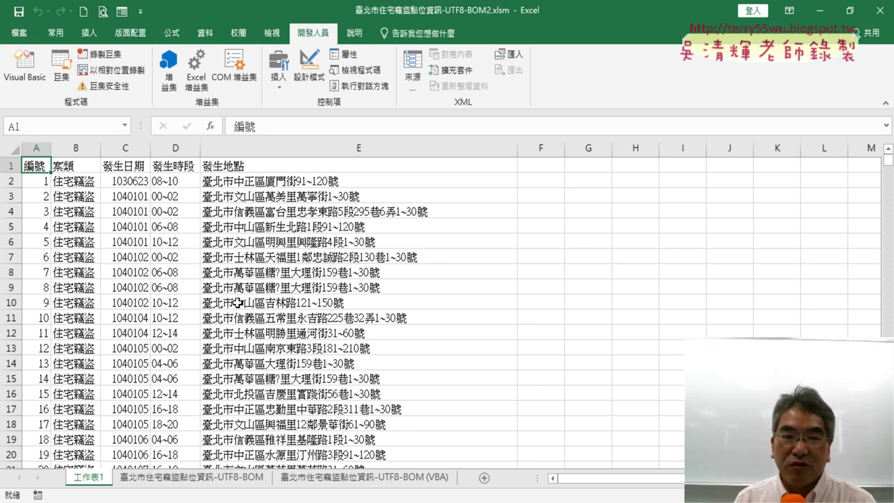
- Look over the ImportCSV code notes in Google Docs, focusing on the 1 in Sheets(1)
{"action": "key", "text": "alt+Tab"}
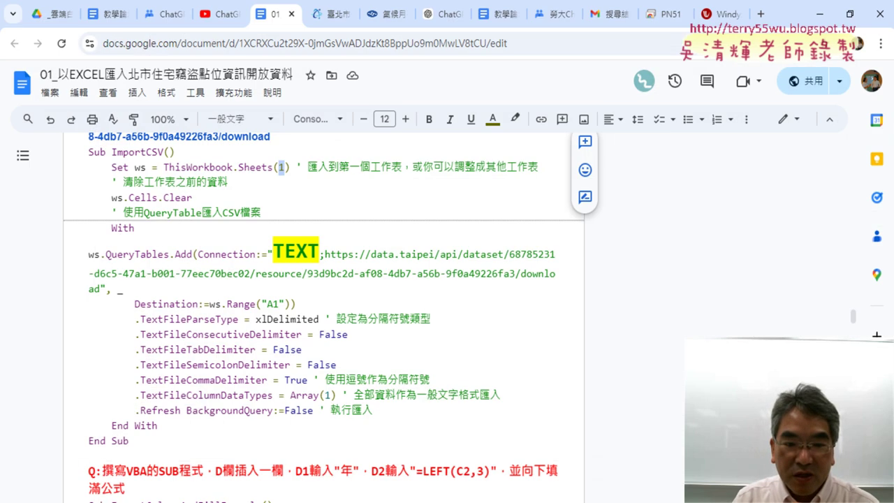
{"action": "scroll", "coordinate": [289, 397], "scroll_direction": "up", "scroll_amount": 1}
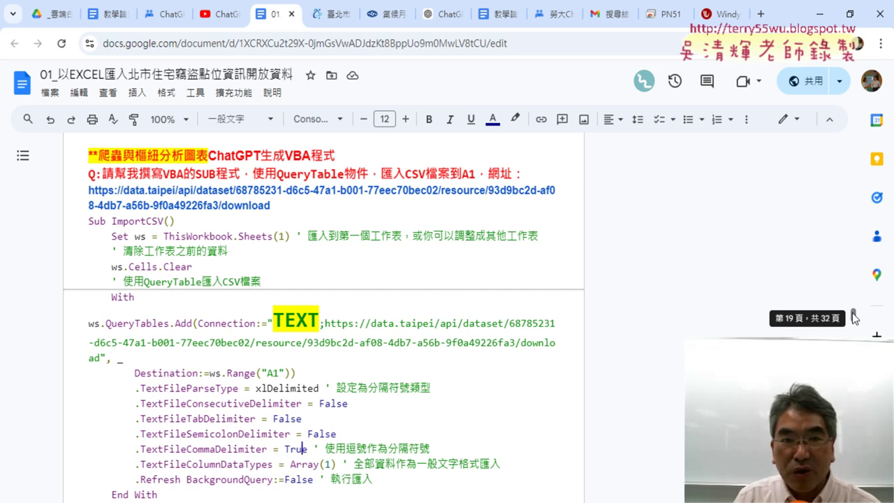
{"action": "scroll", "coordinate": [853, 318], "scroll_direction": "up", "scroll_amount": 3}
{"action": "scroll", "coordinate": [838, 329], "scroll_direction": "down", "scroll_amount": 4}
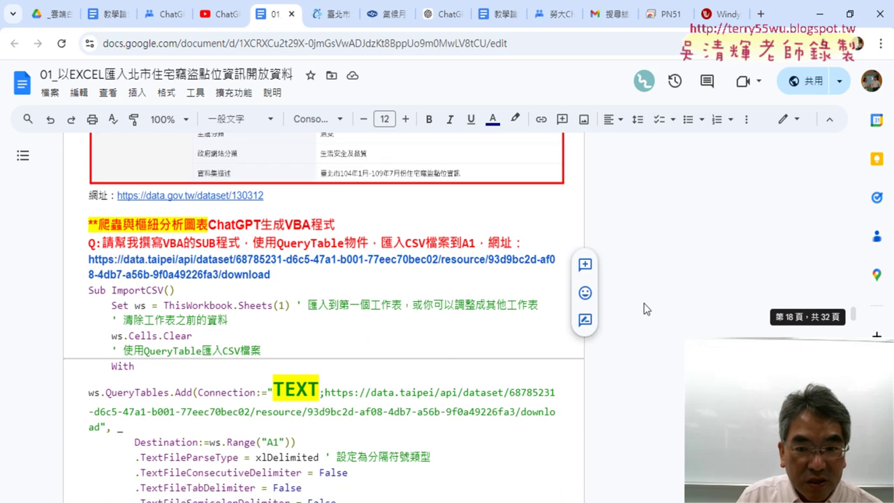
{"action": "scroll", "coordinate": [254, 279], "scroll_direction": "up", "scroll_amount": 1}
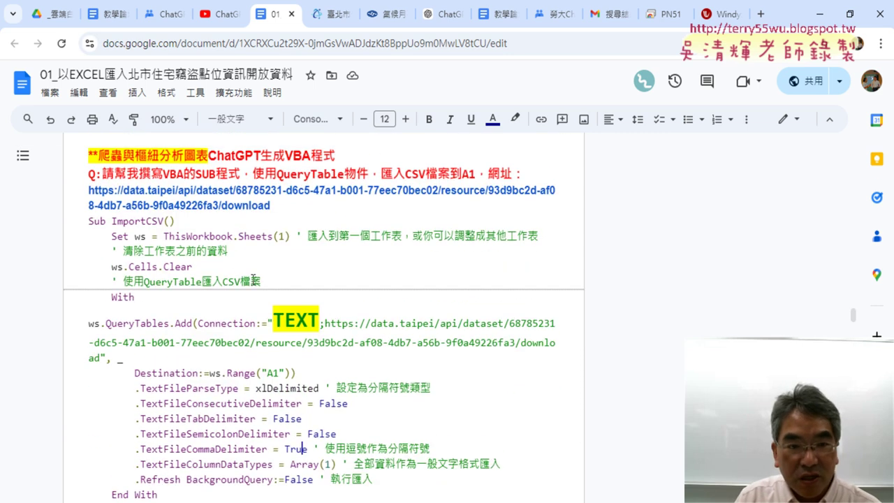
{"action": "left_click_drag", "start_coordinate": [88, 221], "coordinate": [195, 423]}
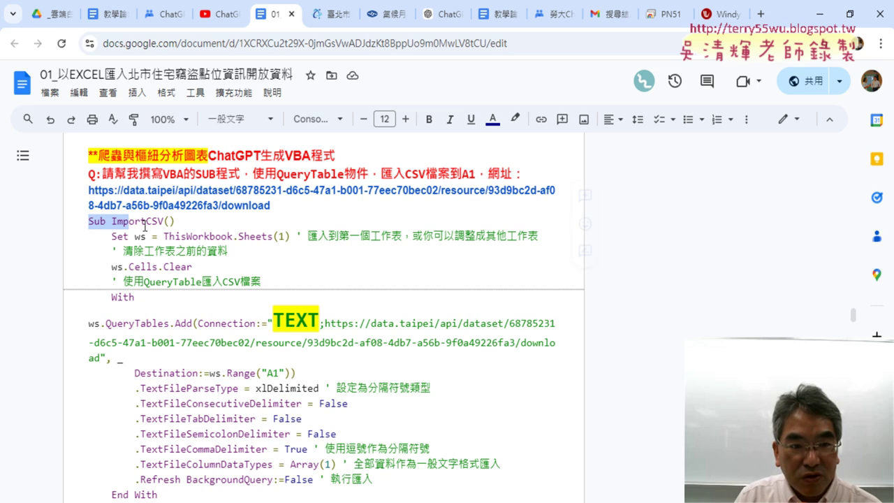
{"action": "scroll", "coordinate": [195, 422], "scroll_direction": "down", "scroll_amount": 1}
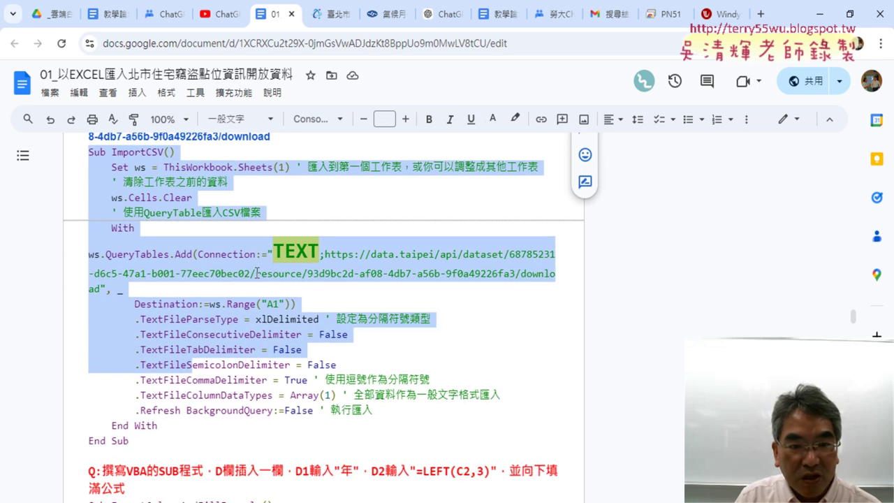
{"action": "left_click", "coordinate": [255, 273]}
{"action": "double_click", "coordinate": [280, 166]}
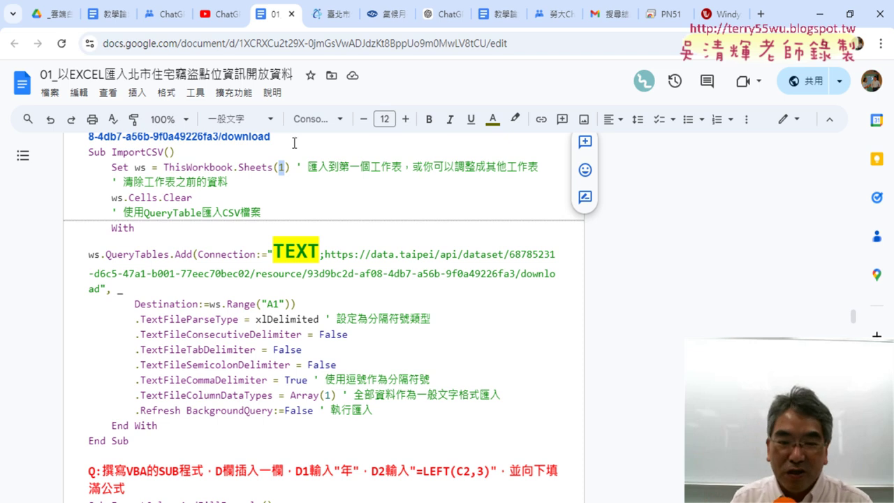
- Back in Excel, confirm the sheet name 工作表1 unchanged and reopen the Visual Basic editor
{"action": "left_click", "coordinate": [820, 13]}
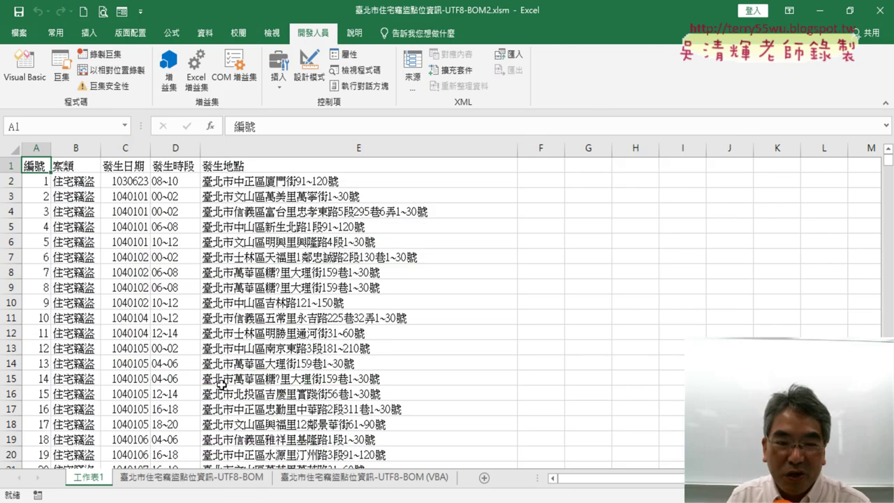
{"action": "double_click", "coordinate": [91, 480]}
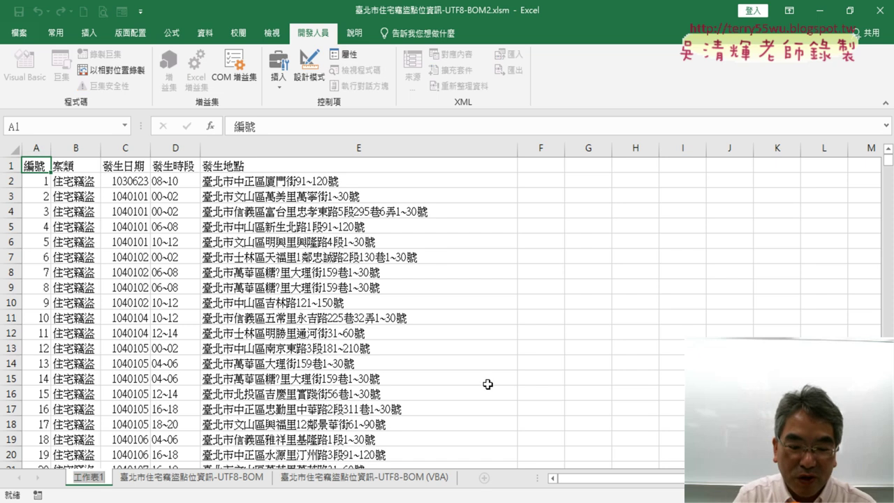
{"action": "left_click", "coordinate": [322, 319]}
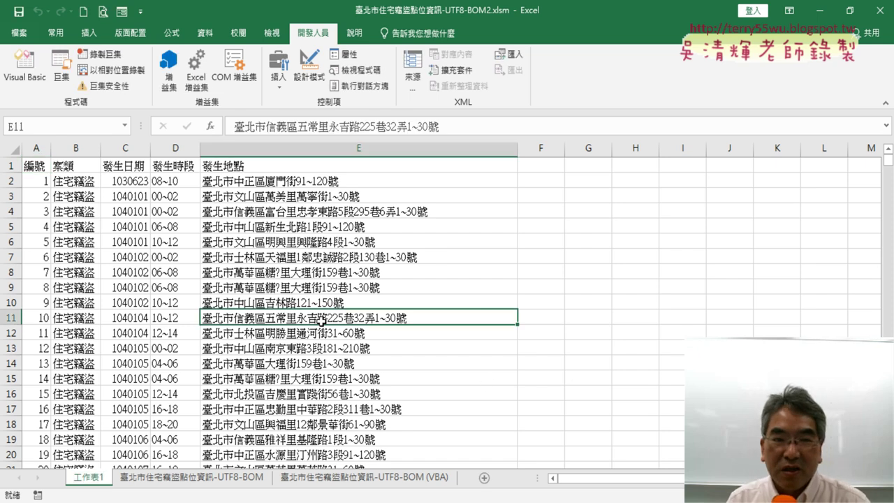
{"action": "left_click", "coordinate": [24, 70]}
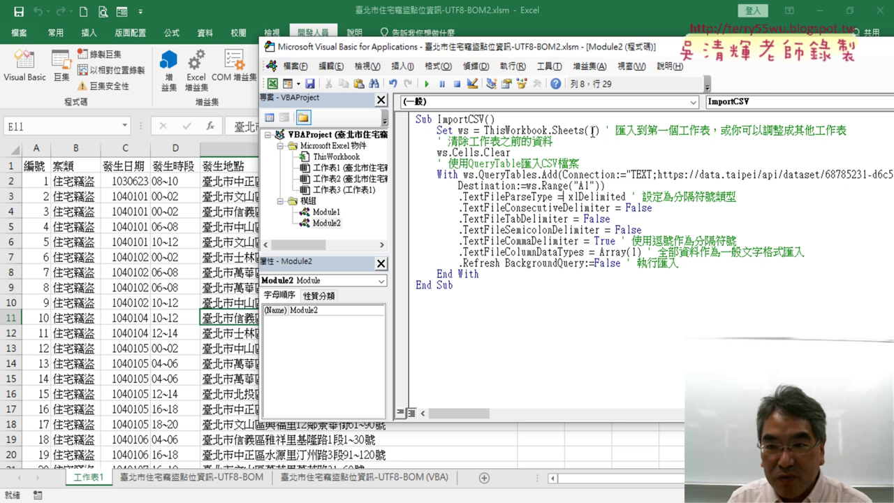
- Replace Sheets(1) with Sheets("工作表1") in the ImportCSV macro code
{"action": "left_click_drag", "start_coordinate": [595, 131], "coordinate": [588, 131]}
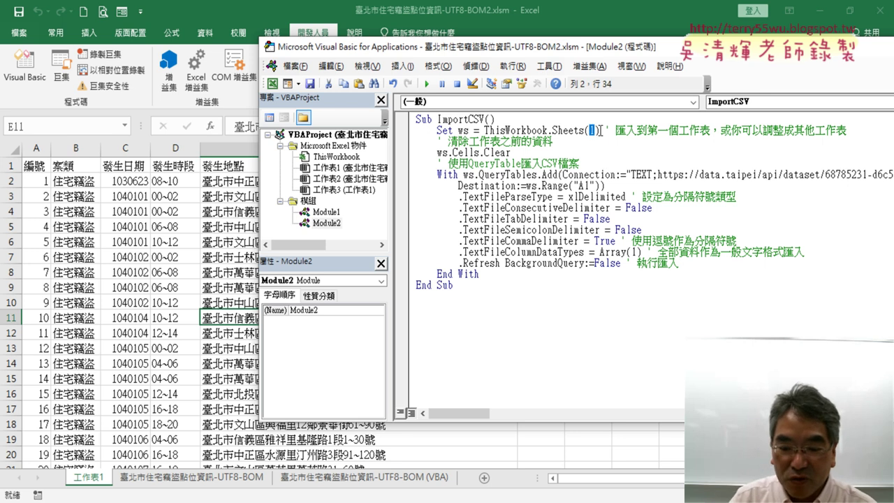
{"action": "type", "text": "\"\""}
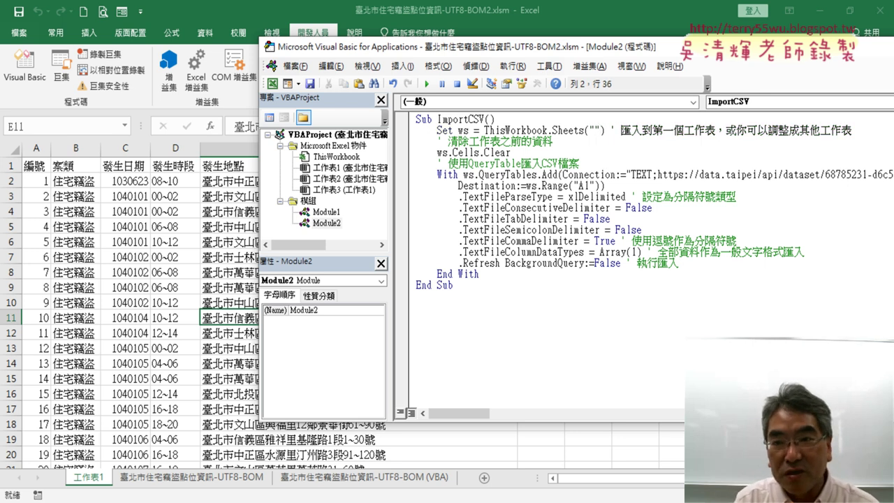
{"action": "left_click", "coordinate": [595, 131]}
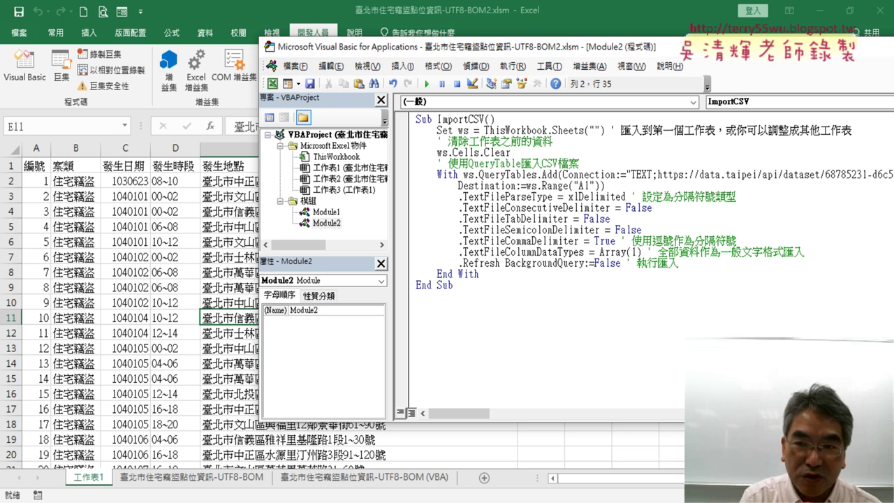
{"action": "type", "text": "工作表1"}
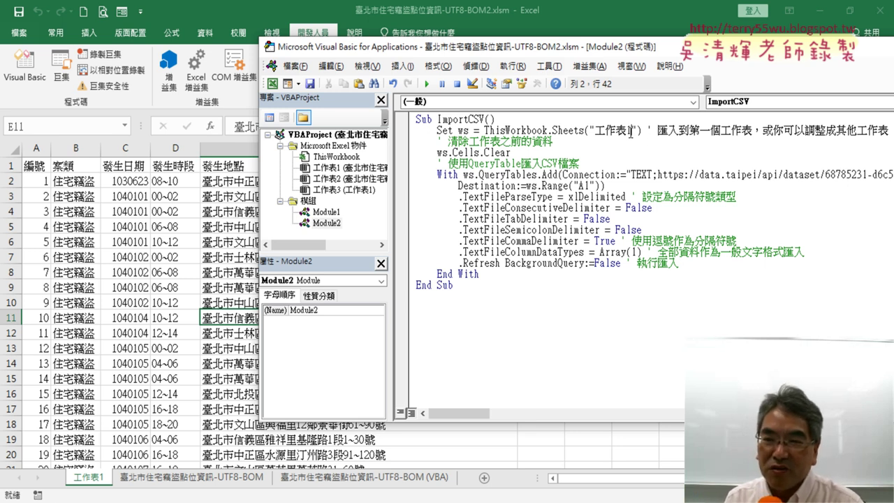
{"action": "left_click_drag", "start_coordinate": [631, 133], "coordinate": [602, 136]}
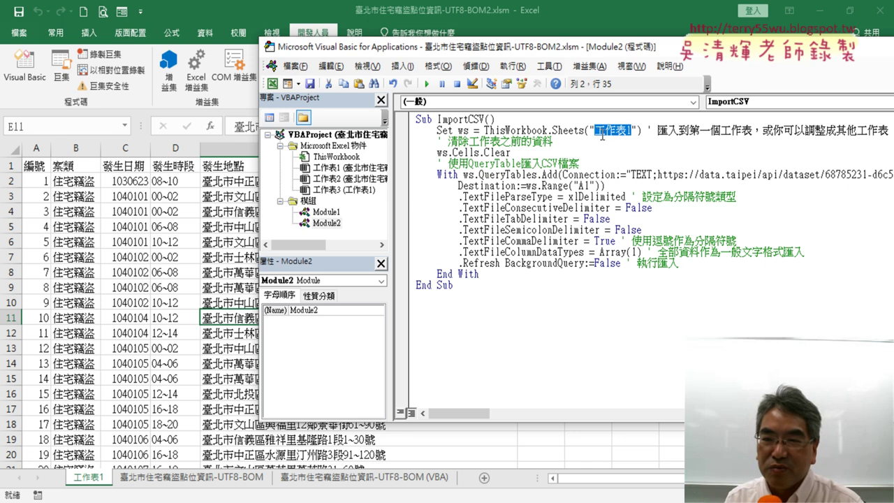
{"action": "left_click", "coordinate": [533, 208]}
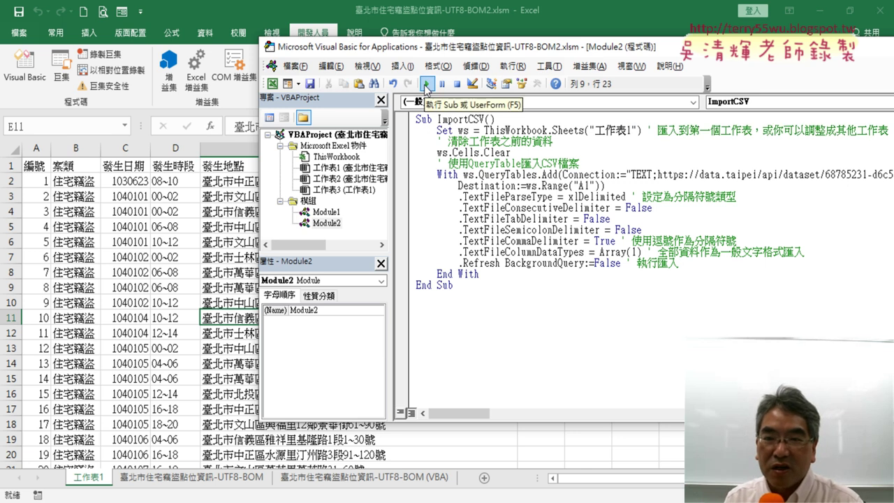
- Run the revised ImportCSV macro, stepping past ws.Cells.Clear, and view the reloaded 工作表1 data
{"action": "left_click", "coordinate": [402, 152]}
{"action": "key", "text": "F5"}
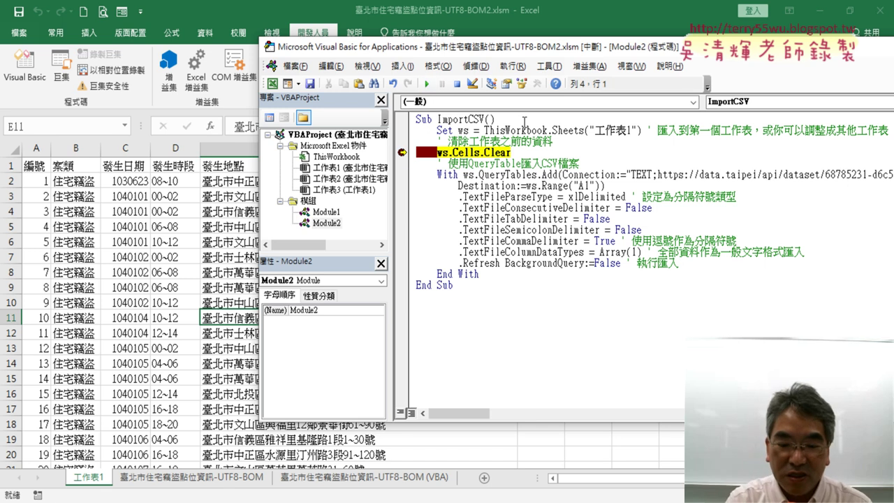
{"action": "key", "text": "F8"}
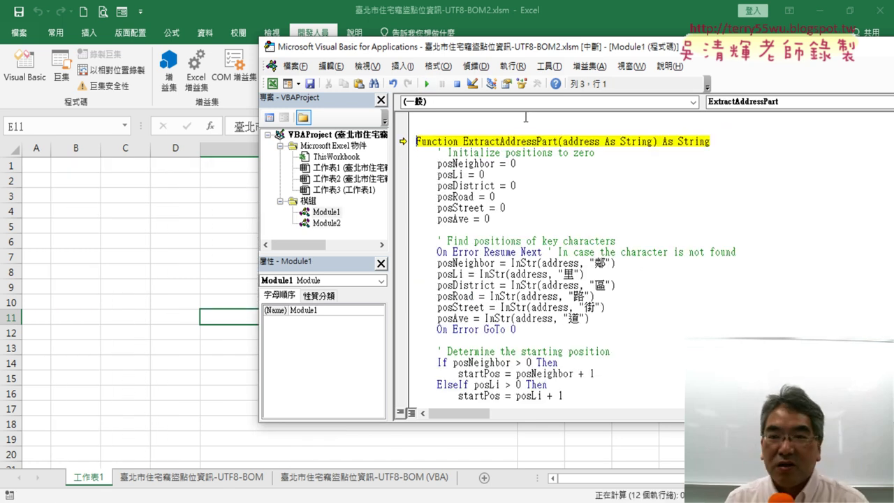
{"action": "left_click", "coordinate": [427, 83]}
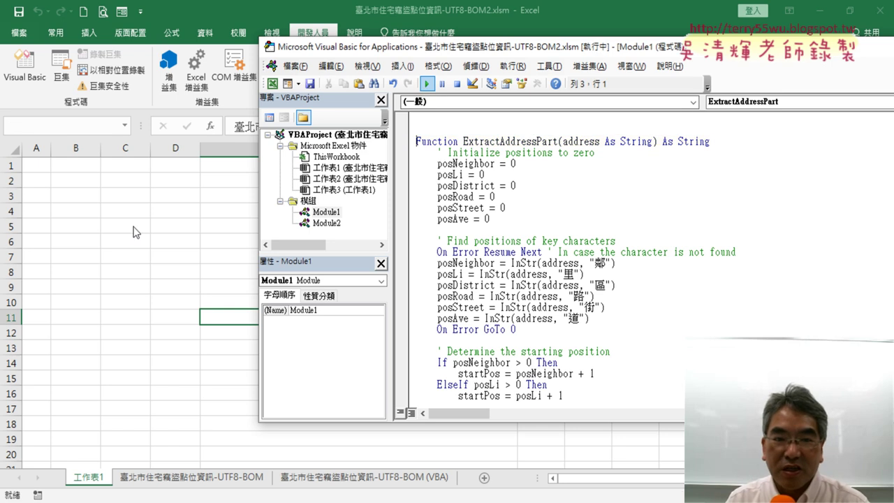
{"action": "left_click", "coordinate": [164, 273]}
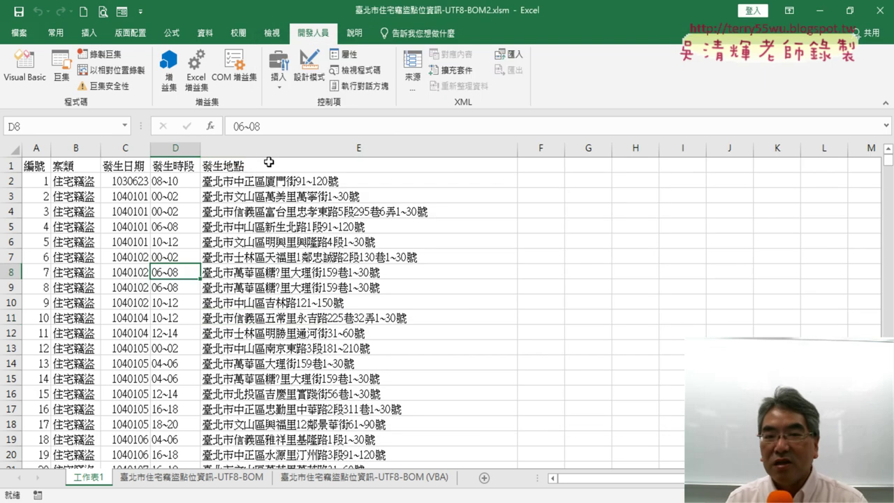